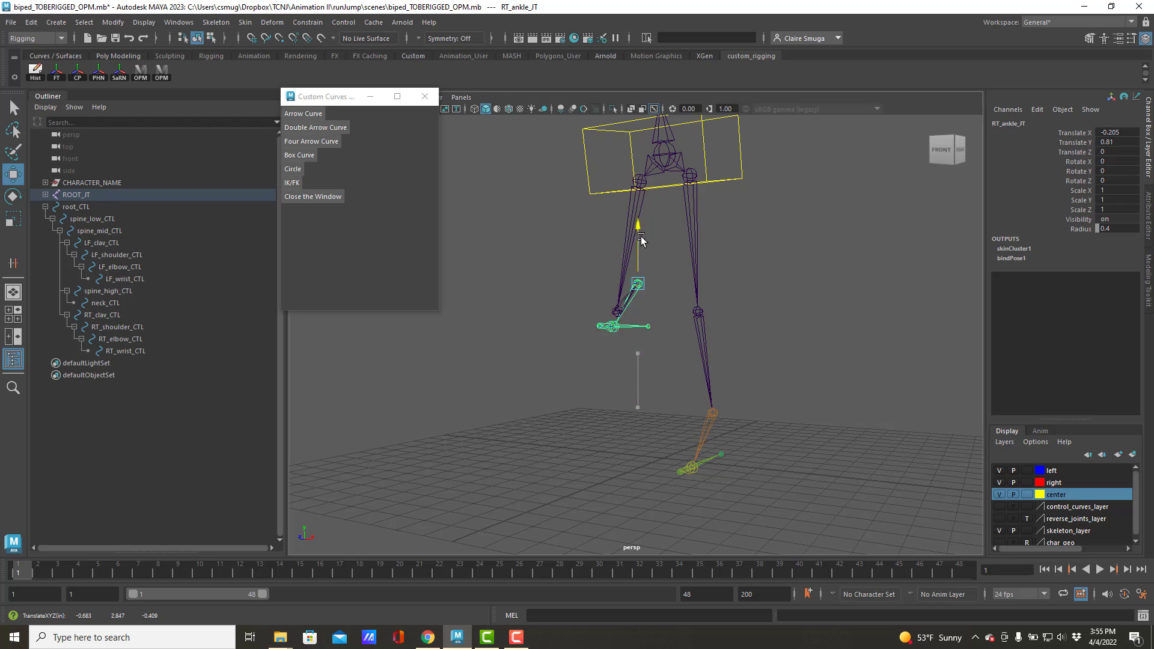
# - Undo the last upward move of the RT_ankle_JT joint
pyautogui.hotkey('ctrl', 'z')
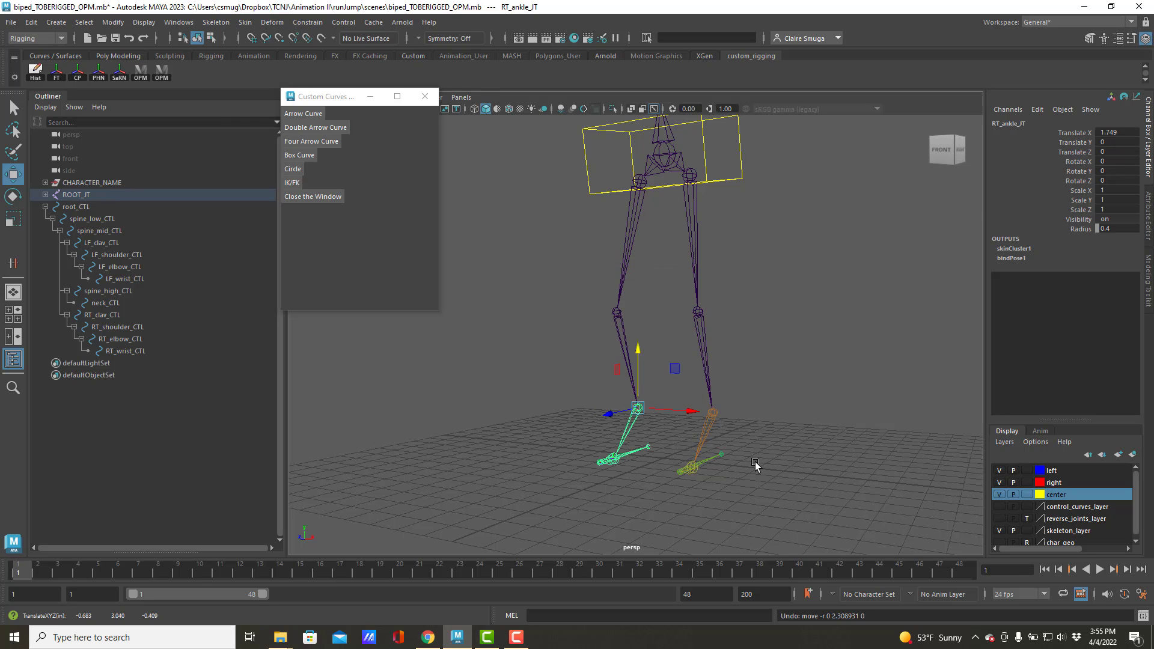
pyautogui.keyDown('alt'); pyautogui.moveTo(755, 317); pyautogui.dragTo(683, 245); pyautogui.keyUp('alt')
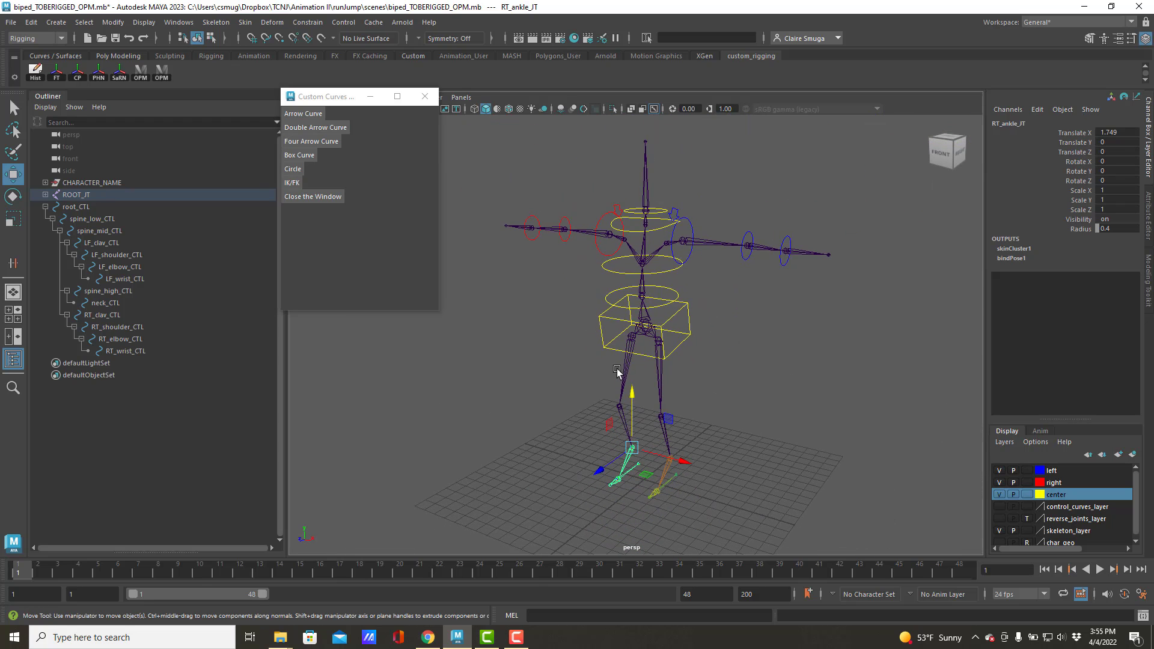
# - Try rotating LF_shoulder_CTL about -73 degrees around Z to test the arm, undo the rotation and clear the selection
pyautogui.click(689, 224)
pyautogui.press('e')
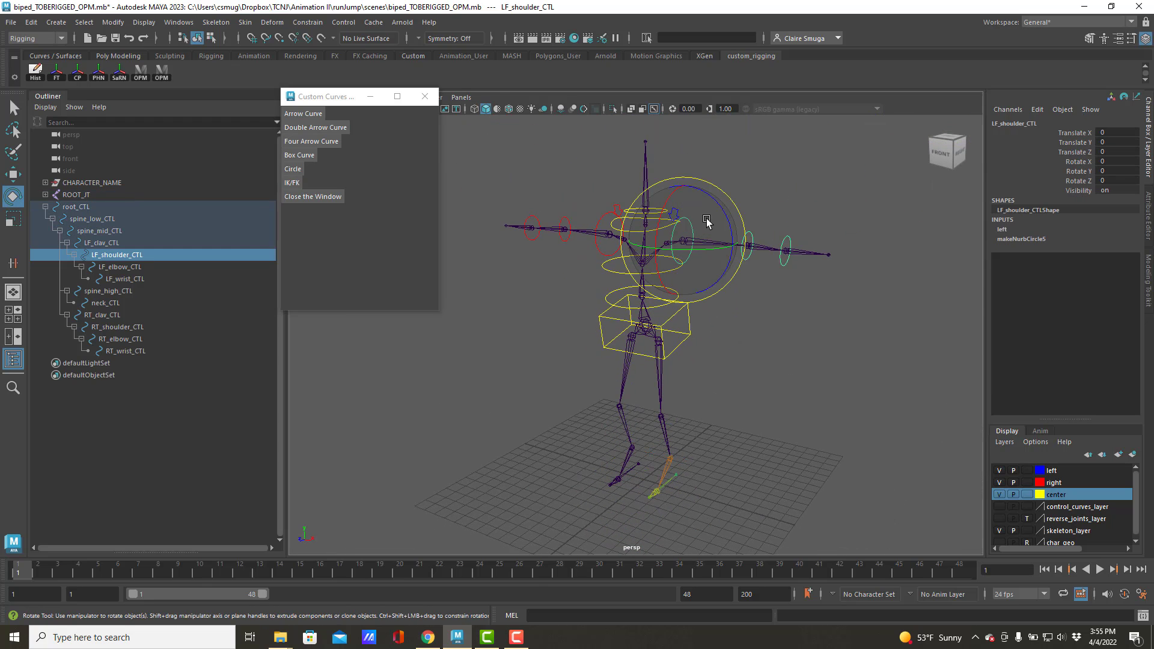
pyautogui.moveTo(714, 210); pyautogui.dragTo(719, 274)
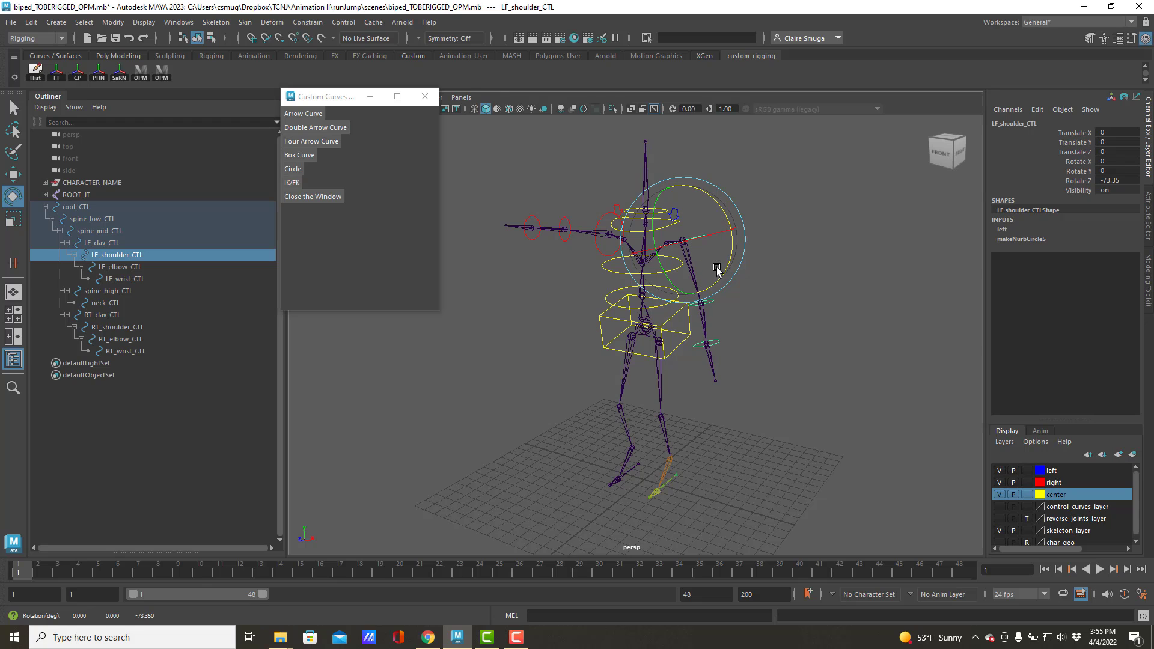
pyautogui.hotkey('ctrl', 'z')
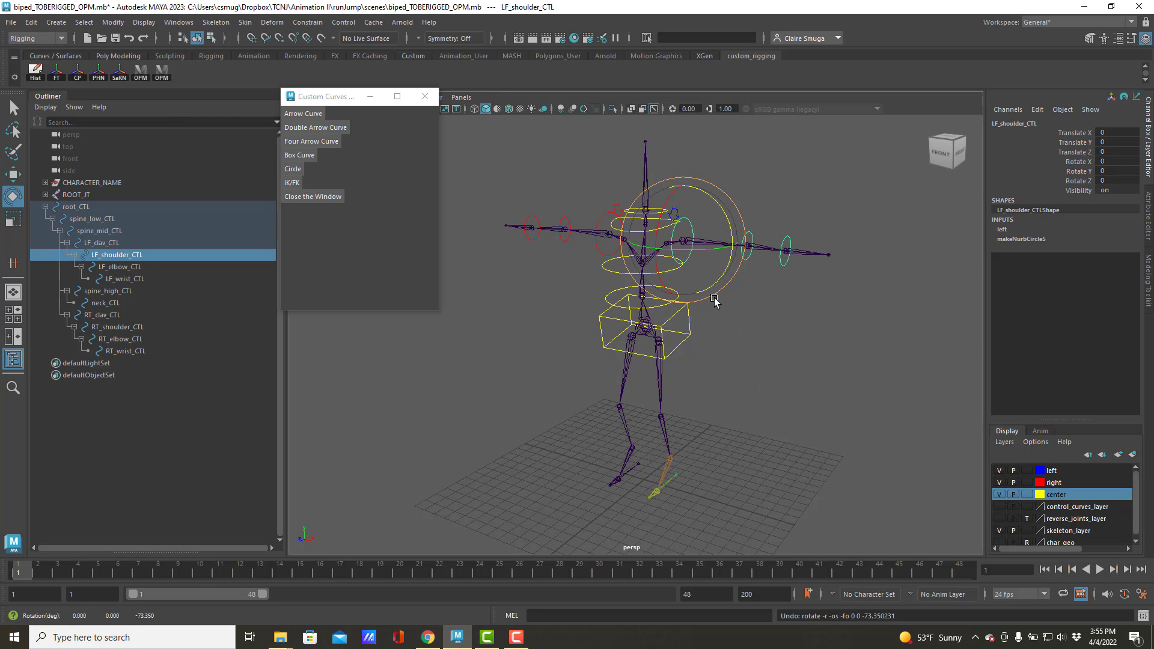
pyautogui.click(756, 378)
pyautogui.keyDown('alt'); pyautogui.moveTo(697, 436); pyautogui.dragTo(665, 407); pyautogui.keyUp('alt')
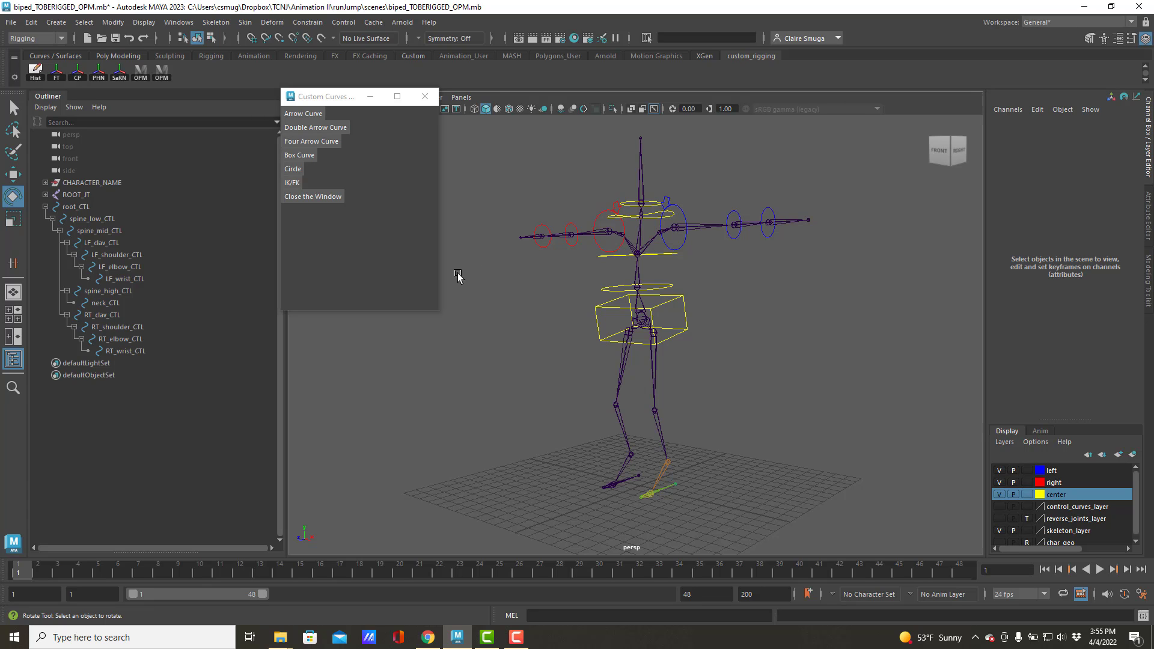
# - Create an IK handle from RT_hip_JT to RT_ankle_JT using the Rotate-Plane Solver
pyautogui.click(632, 333)
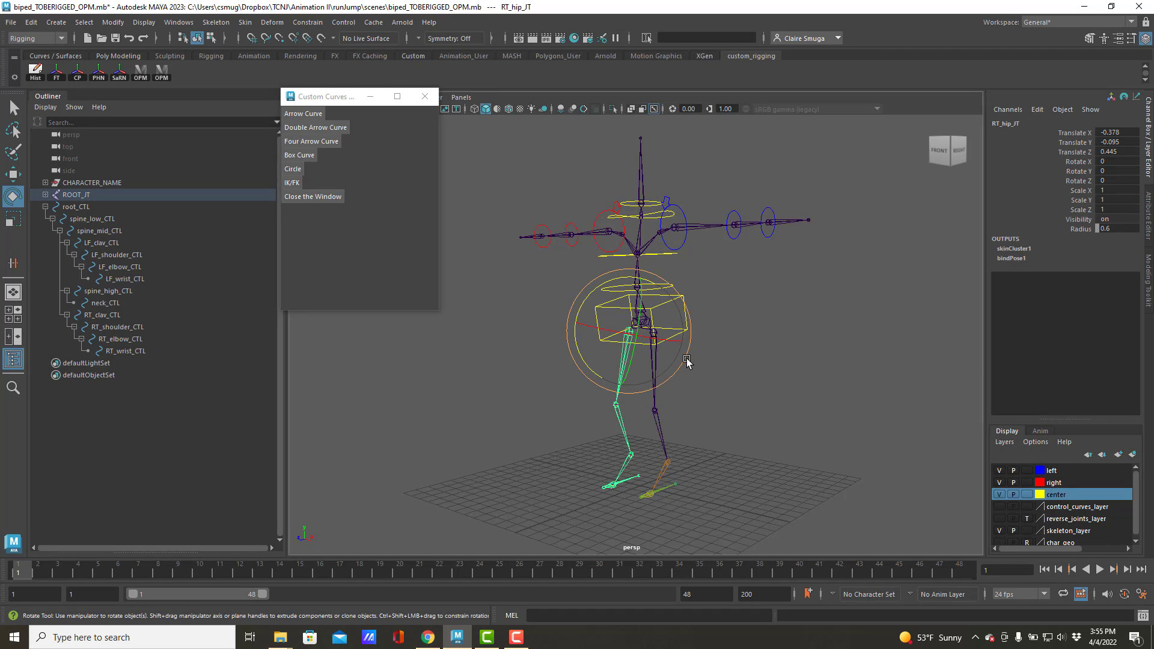
pyautogui.click(700, 358)
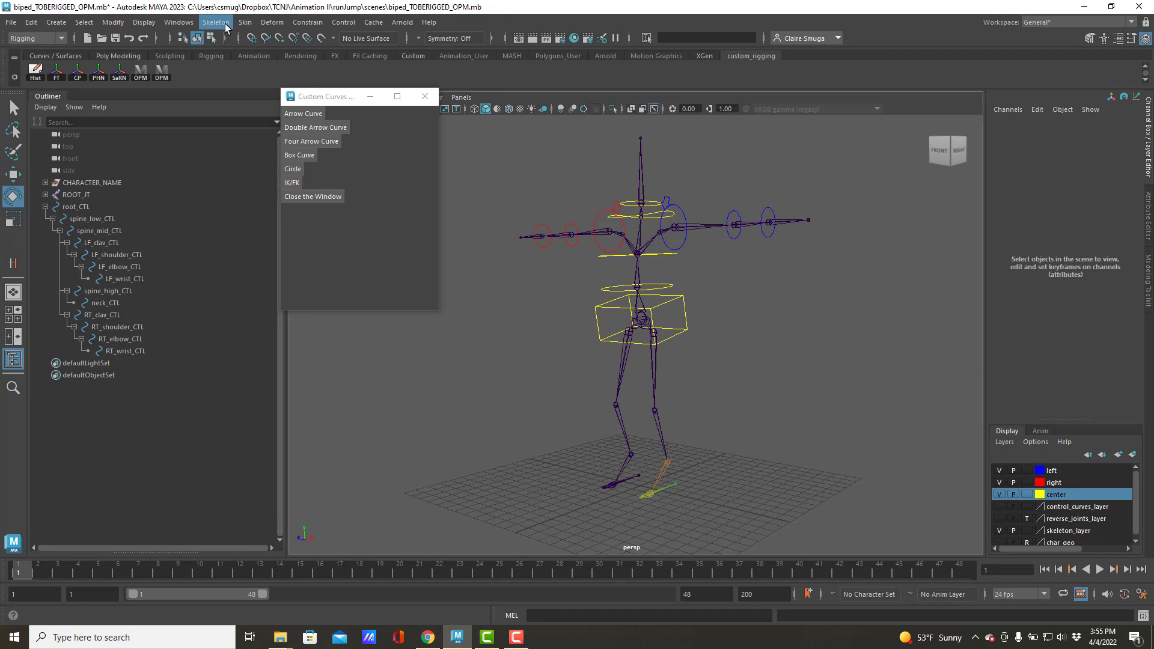
pyautogui.click(217, 23)
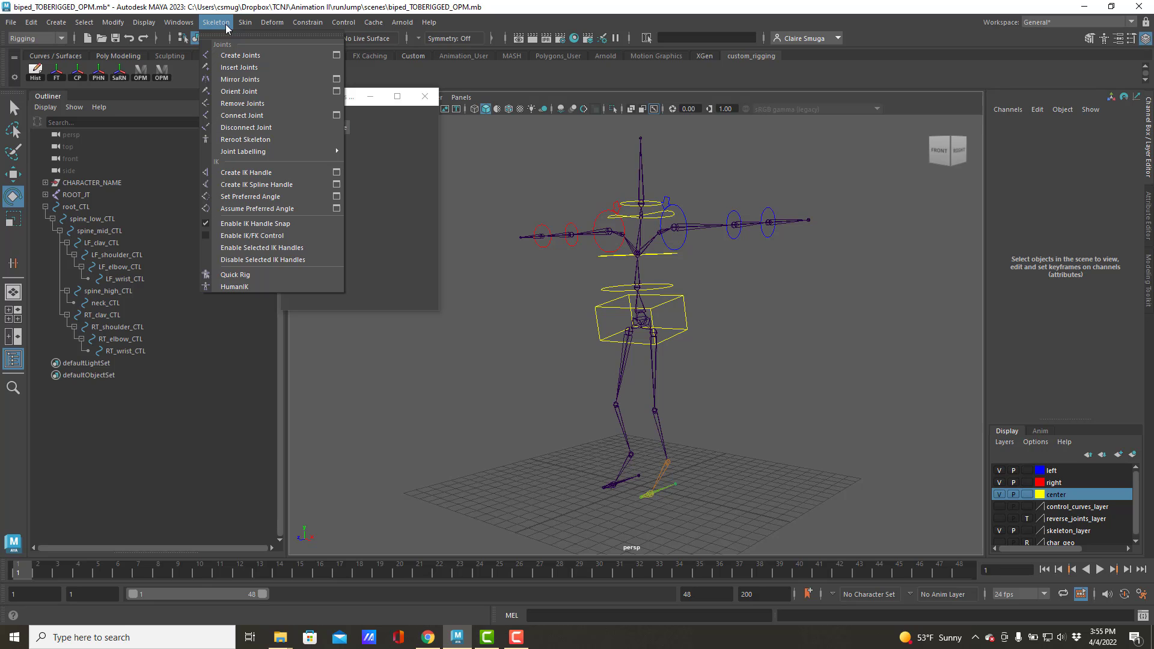
pyautogui.click(337, 174)
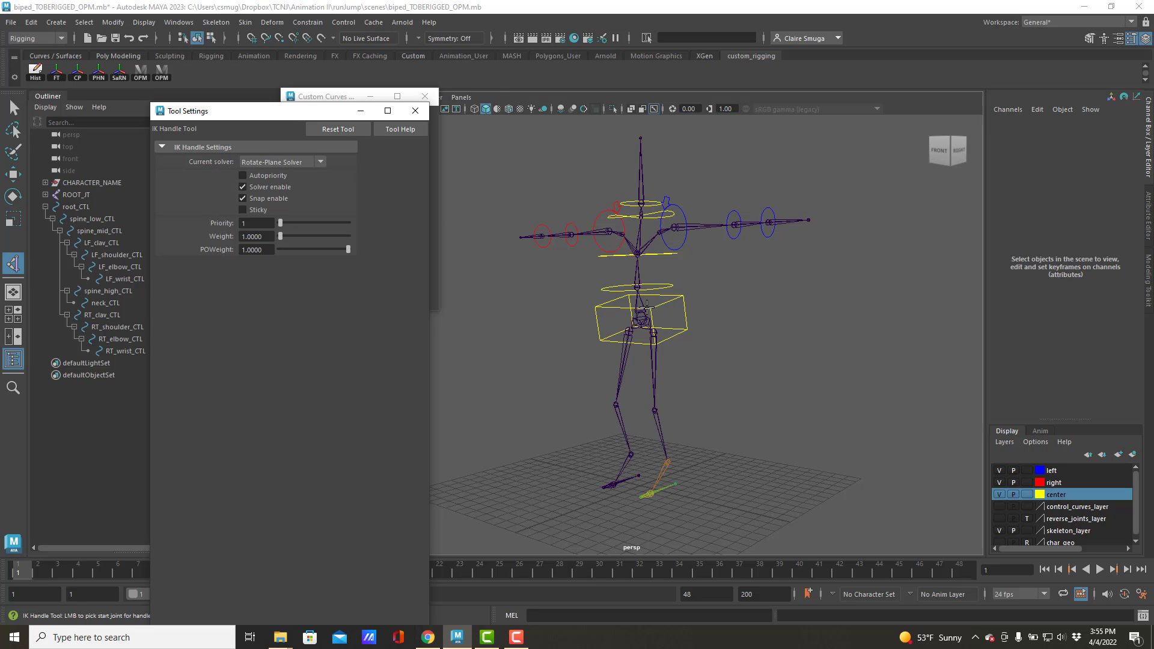
pyautogui.scroll(5, 642, 312)
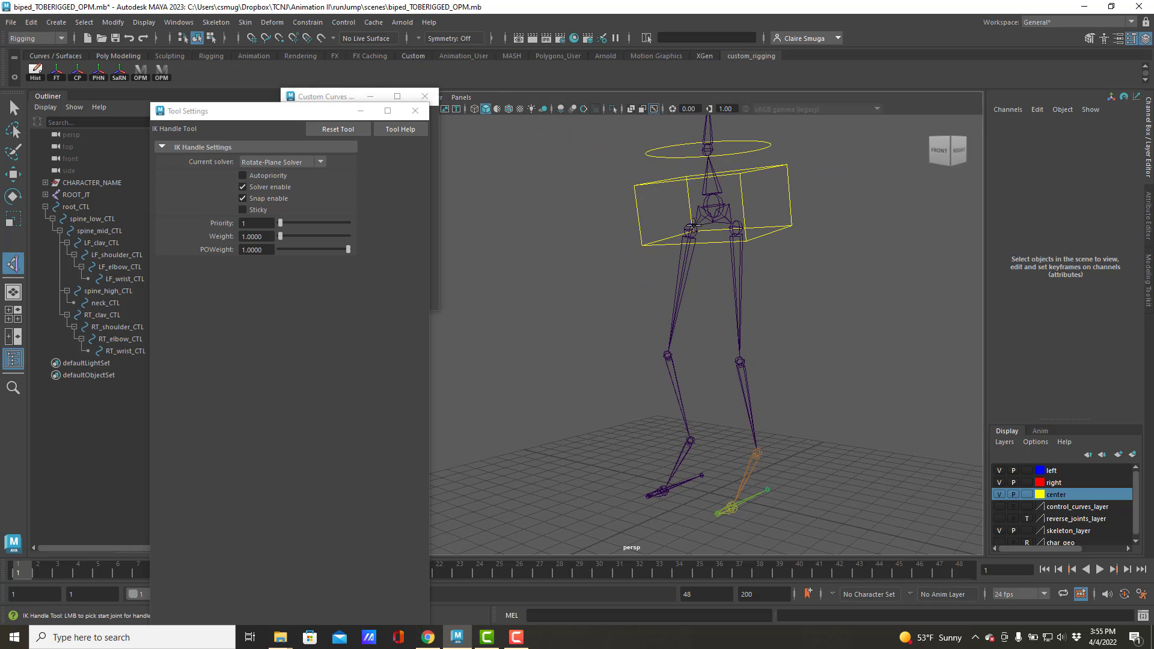
pyautogui.click(690, 229)
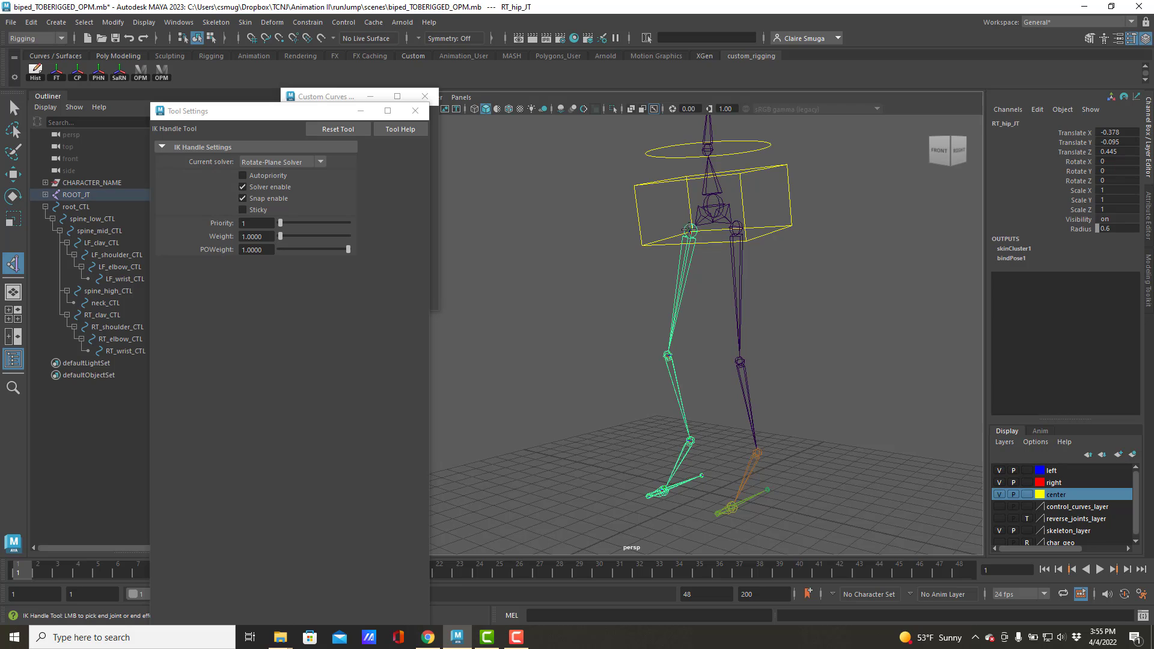
pyautogui.click(692, 440)
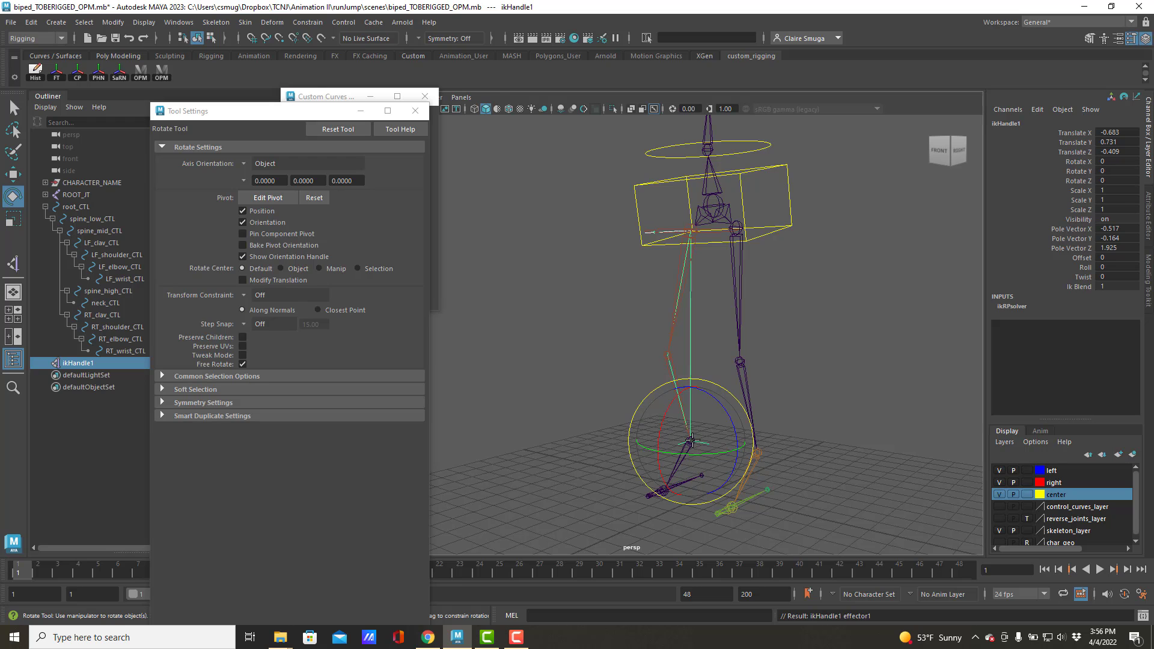
# - Try raising the new IK handle about 1.8 units in Y to test the leg's bend, and undo the move
pyautogui.press('w')
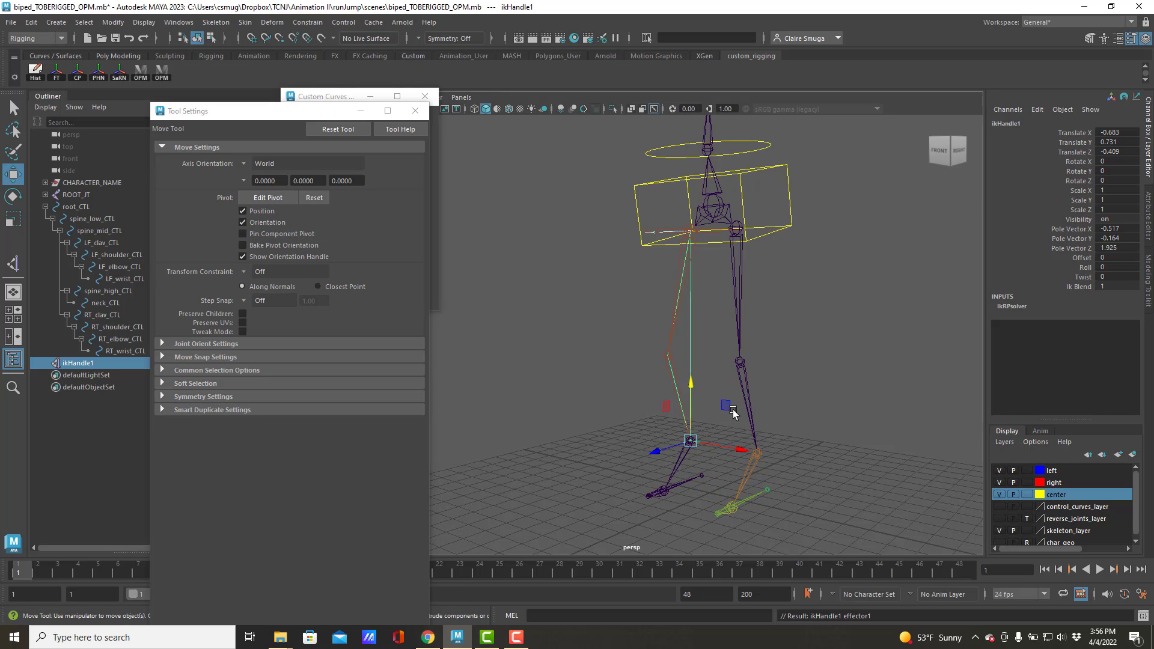
pyautogui.keyDown('alt'); pyautogui.moveTo(733, 412); pyautogui.dragTo(709, 409); pyautogui.keyUp('alt')
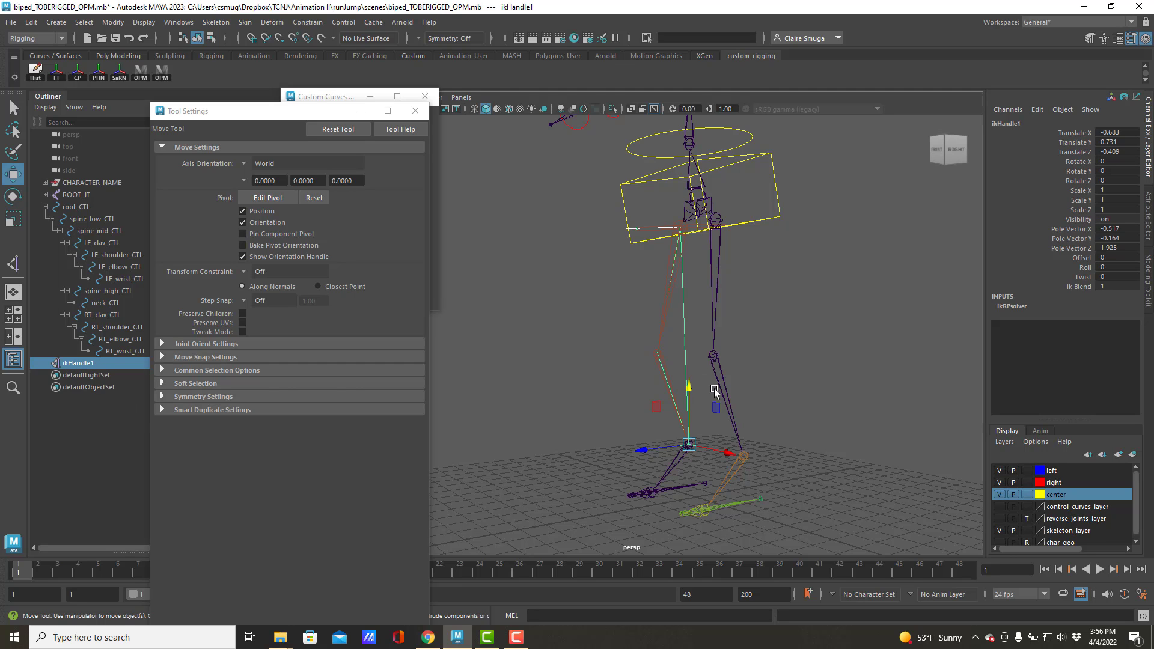
pyautogui.moveTo(689, 387); pyautogui.dragTo(686, 278)
pyautogui.hotkey('ctrl', 'z')
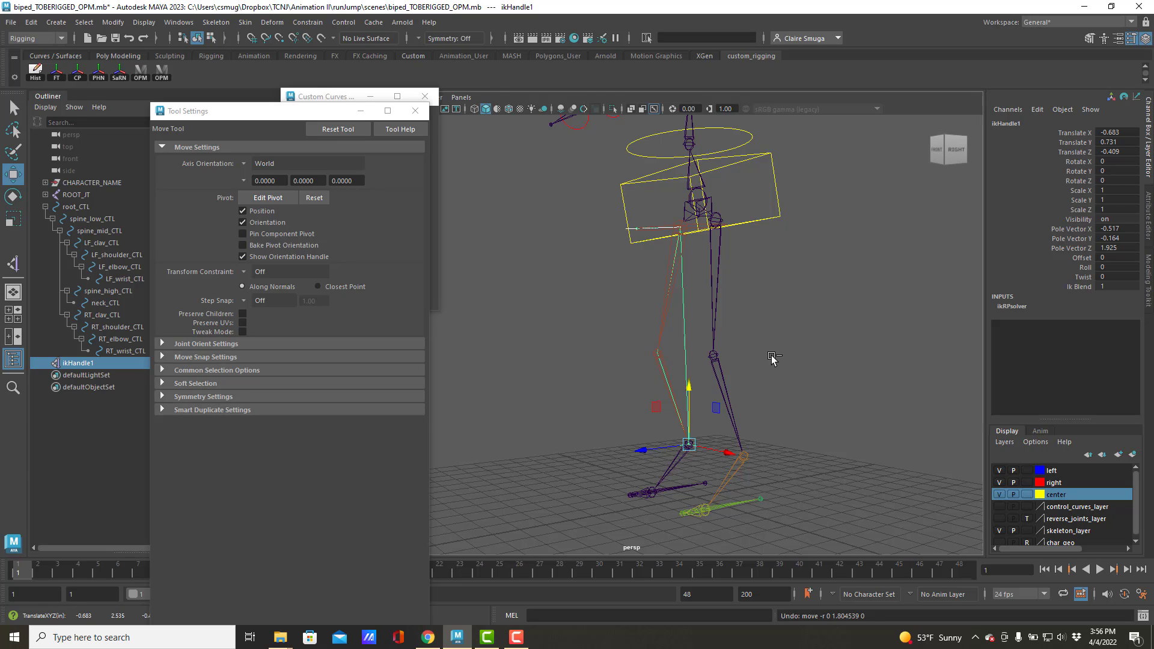
# - Rename the IK handle as RT_ankle_IK_handle
pyautogui.doubleClick(83, 364)
pyautogui.write('RT_ankle_IK')
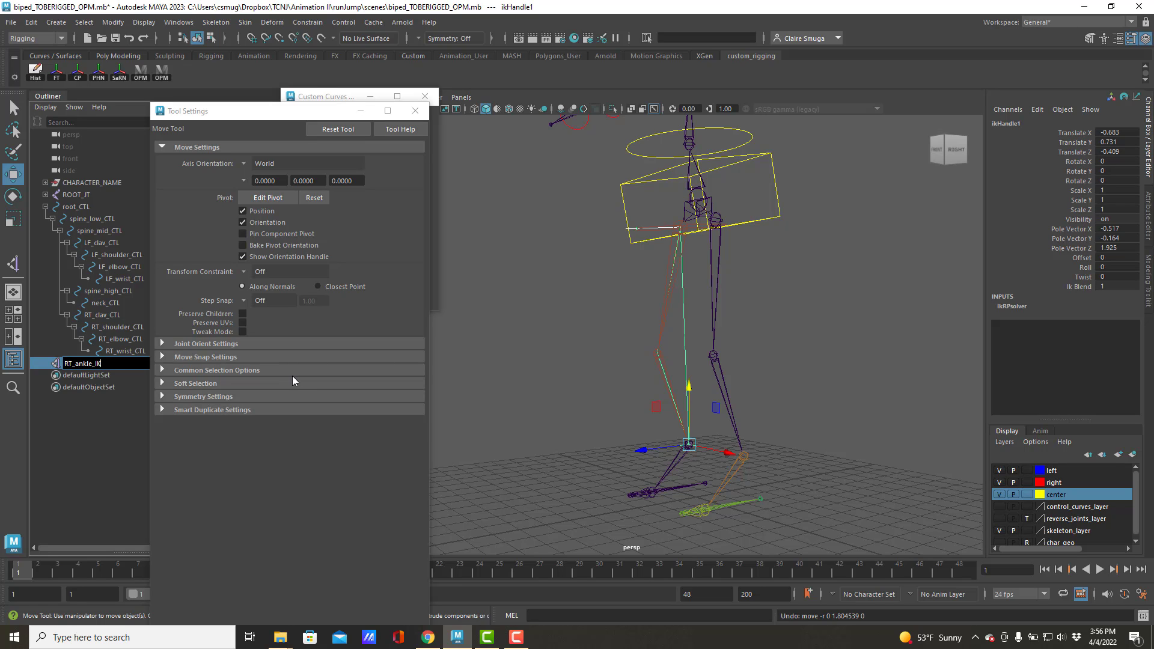
pyautogui.write('_handle')
pyautogui.press('Return')
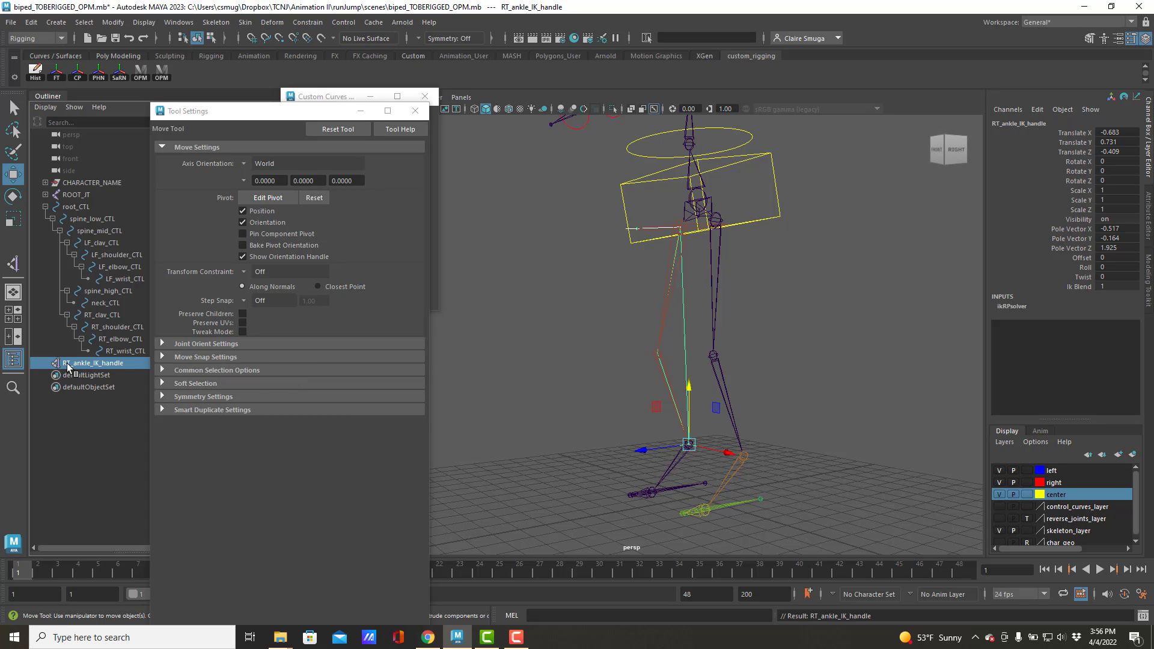
# - Inspect the pole vector at the right hip, try raising RT_ankle_IK_handle to about 3.05 in Y, and undo the move
pyautogui.keyDown('alt'); pyautogui.moveTo(662, 420); pyautogui.dragTo(850, 438); pyautogui.keyUp('alt')
pyautogui.keyDown('alt'); pyautogui.moveTo(661, 424); pyautogui.dragTo(757, 383); pyautogui.keyUp('alt')
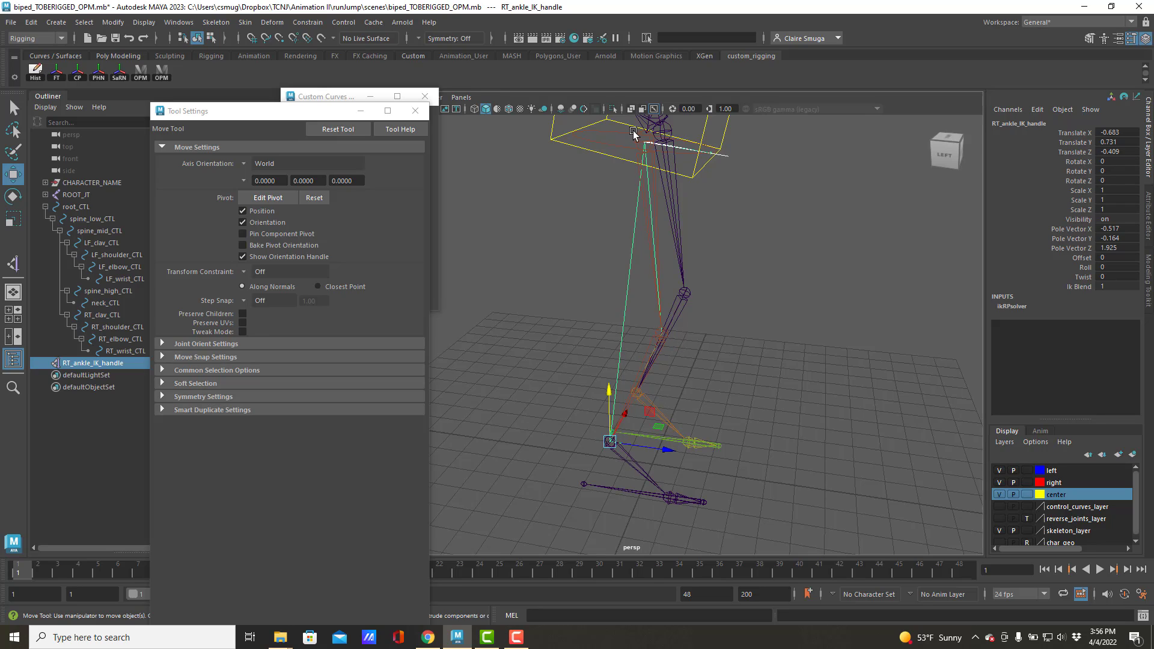
pyautogui.keyDown('alt'); pyautogui.moveTo(690, 167); pyautogui.dragTo(633, 209); pyautogui.keyUp('alt')
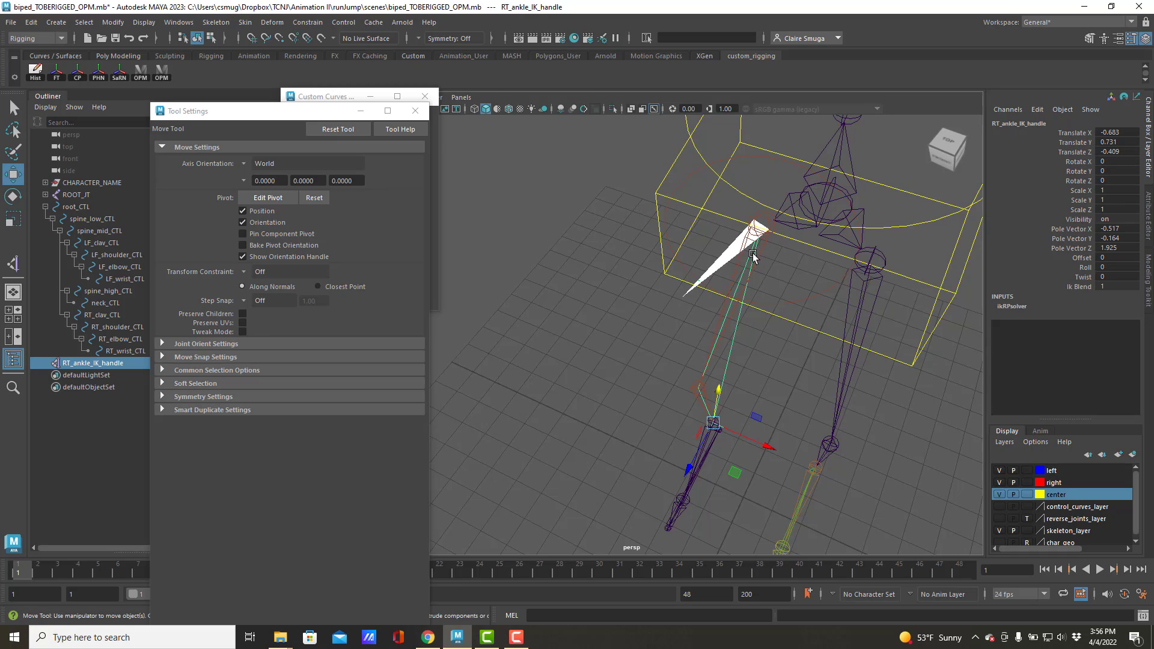
pyautogui.keyDown('alt'); pyautogui.moveTo(749, 283); pyautogui.dragTo(724, 280); pyautogui.keyUp('alt')
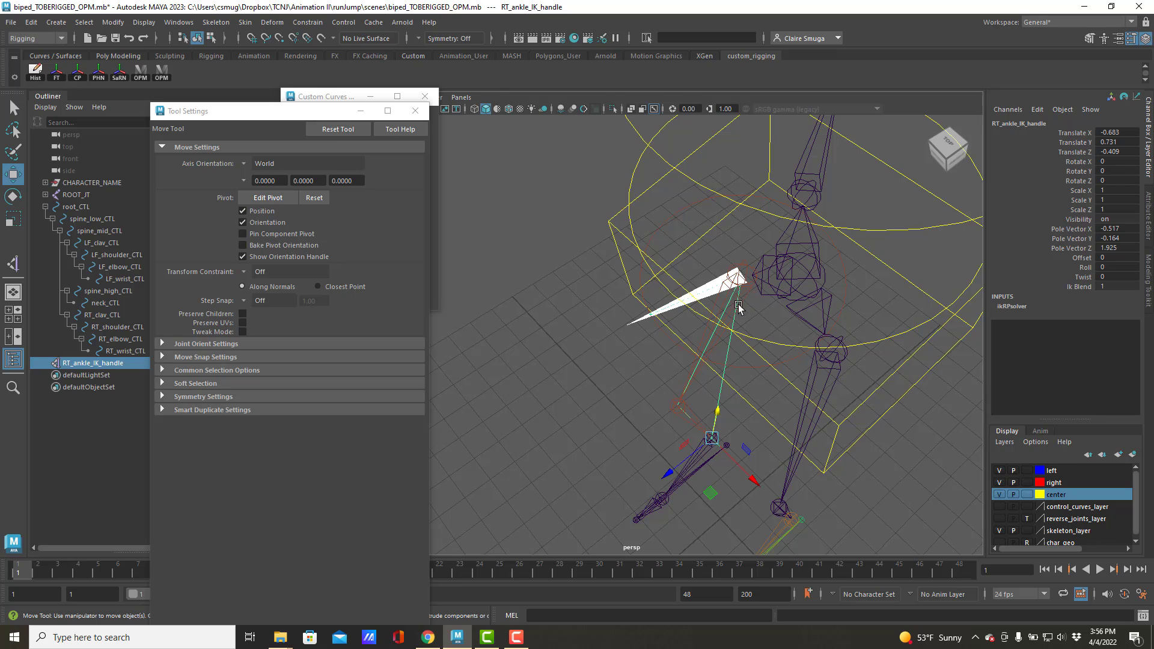
pyautogui.moveTo(720, 409); pyautogui.dragTo(810, 235)
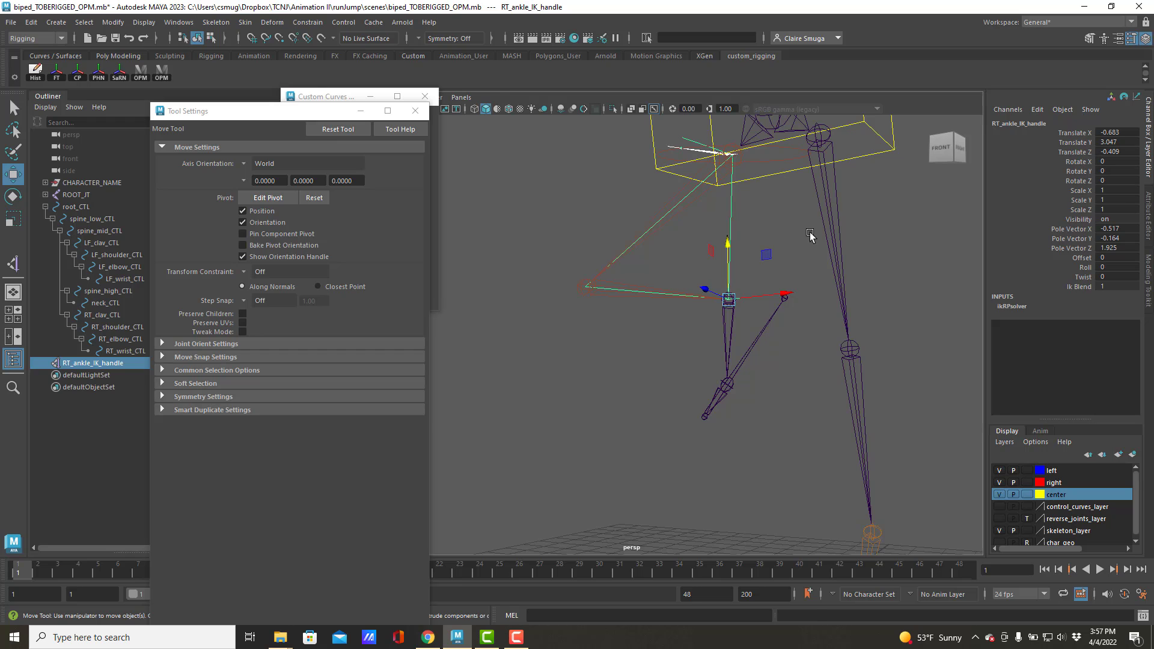
pyautogui.hotkey('ctrl', 'z')
# - Compare the knee from the side and front, try raising RT_ankle_IK_handle about 1.25 units in Y, and undo the move
pyautogui.keyDown('alt'); pyautogui.moveTo(838, 193); pyautogui.dragTo(734, 222); pyautogui.keyUp('alt')
pyautogui.scroll(-5, 739, 252)
pyautogui.keyDown('alt'); pyautogui.moveTo(750, 290); pyautogui.dragTo(713, 294); pyautogui.keyUp('alt')
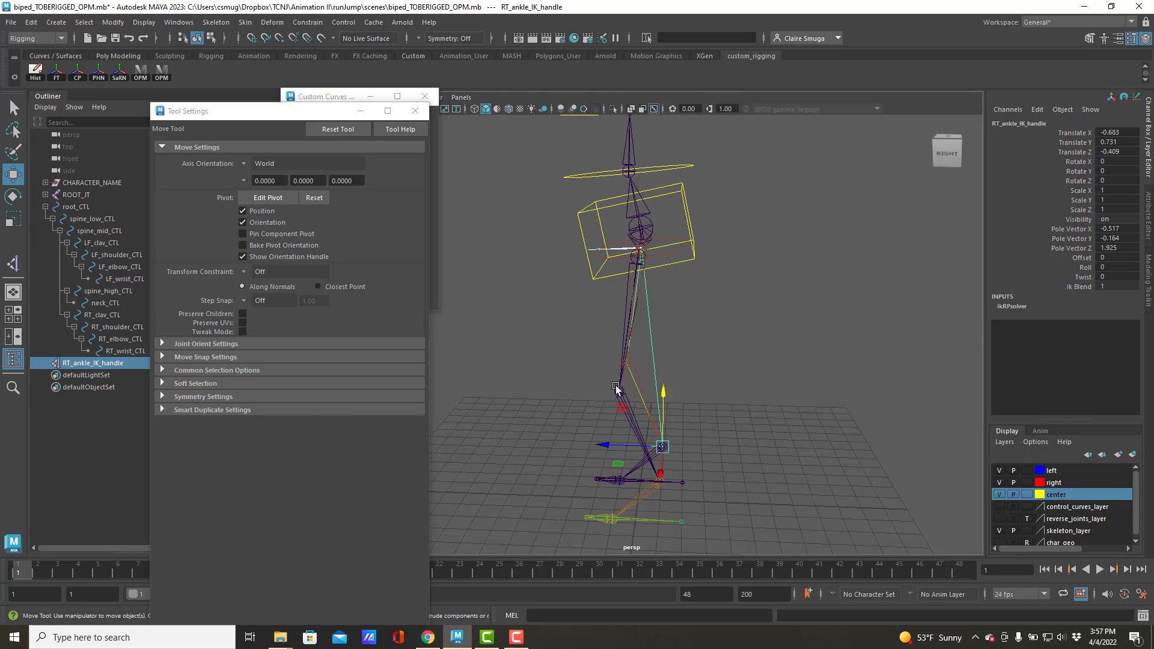
pyautogui.keyDown('alt'); pyautogui.moveTo(752, 410); pyautogui.dragTo(854, 391); pyautogui.keyUp('alt')
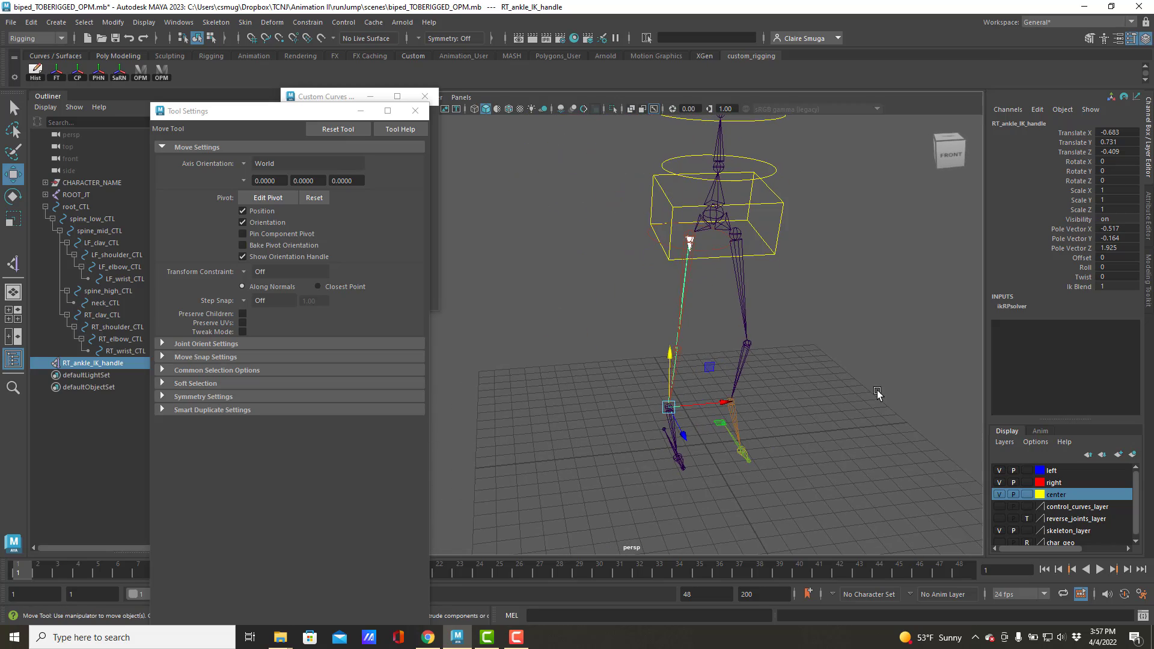
pyautogui.moveTo(676, 359); pyautogui.dragTo(693, 304)
pyautogui.hotkey('ctrl', 'z')
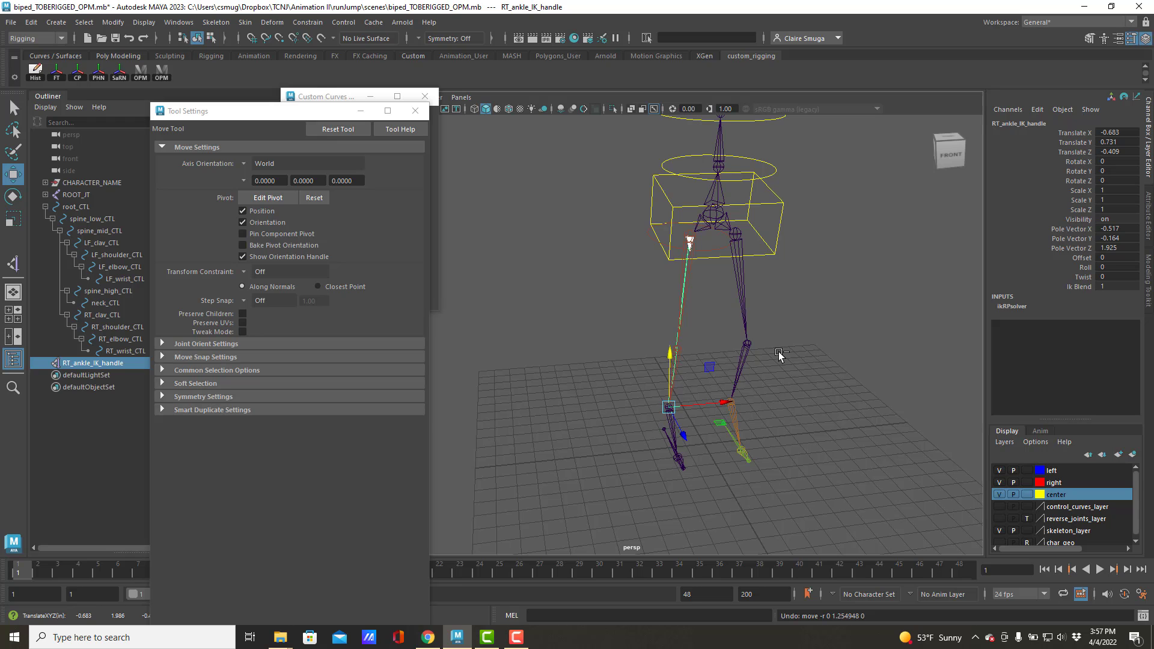
# - Try rotating the RT_ball_JT joint of the right foot about -49 degrees around Z, and undo the rotation
pyautogui.keyDown('alt'); pyautogui.moveTo(742, 413); pyautogui.dragTo(729, 332); pyautogui.keyUp('alt')
pyautogui.keyDown('alt'); pyautogui.moveTo(627, 338); pyautogui.dragTo(872, 369, button='right'); pyautogui.keyUp('alt')
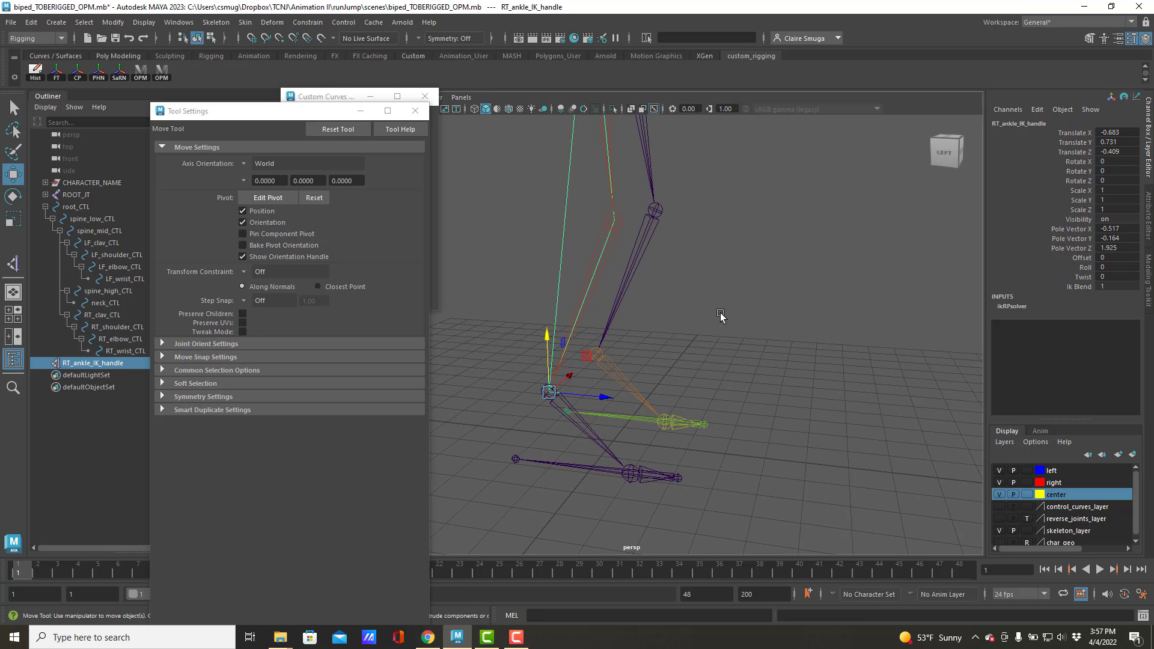
pyautogui.keyDown('alt'); pyautogui.moveTo(720, 317); pyautogui.dragTo(862, 250, button='middle'); pyautogui.keyUp('alt')
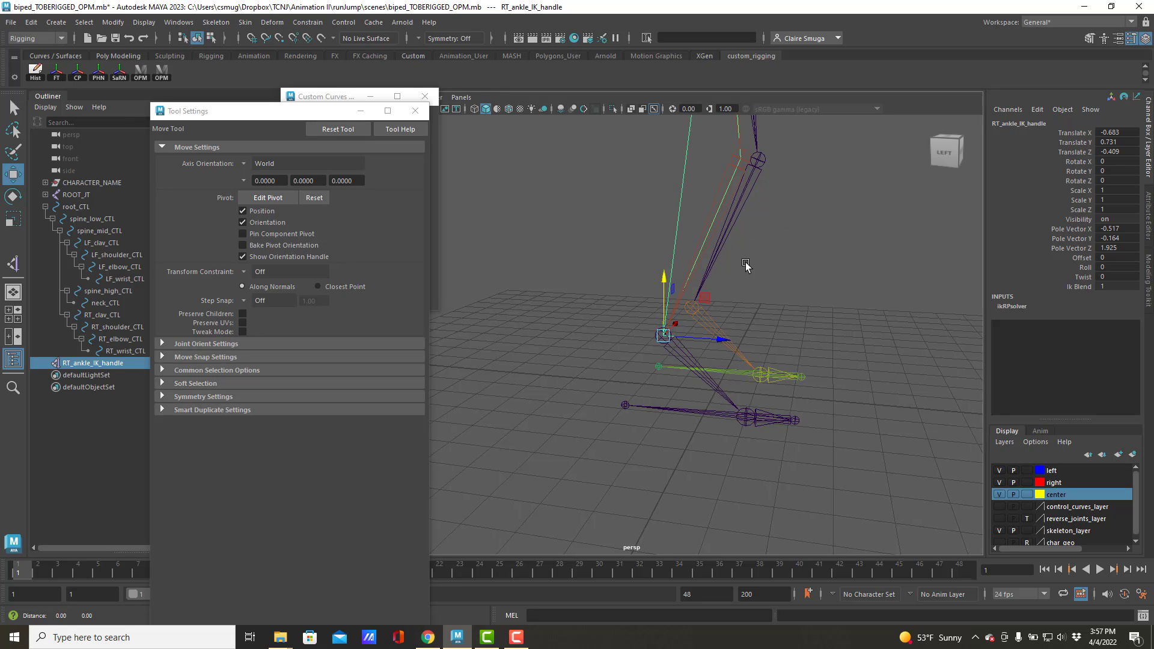
pyautogui.keyDown('alt'); pyautogui.moveTo(748, 268); pyautogui.dragTo(612, 161, button='middle'); pyautogui.keyUp('alt')
pyautogui.keyDown('alt'); pyautogui.moveTo(576, 199); pyautogui.dragTo(718, 220, button='right'); pyautogui.keyUp('alt')
pyautogui.keyDown('alt'); pyautogui.moveTo(611, 228); pyautogui.dragTo(647, 254, button='middle'); pyautogui.keyUp('alt')
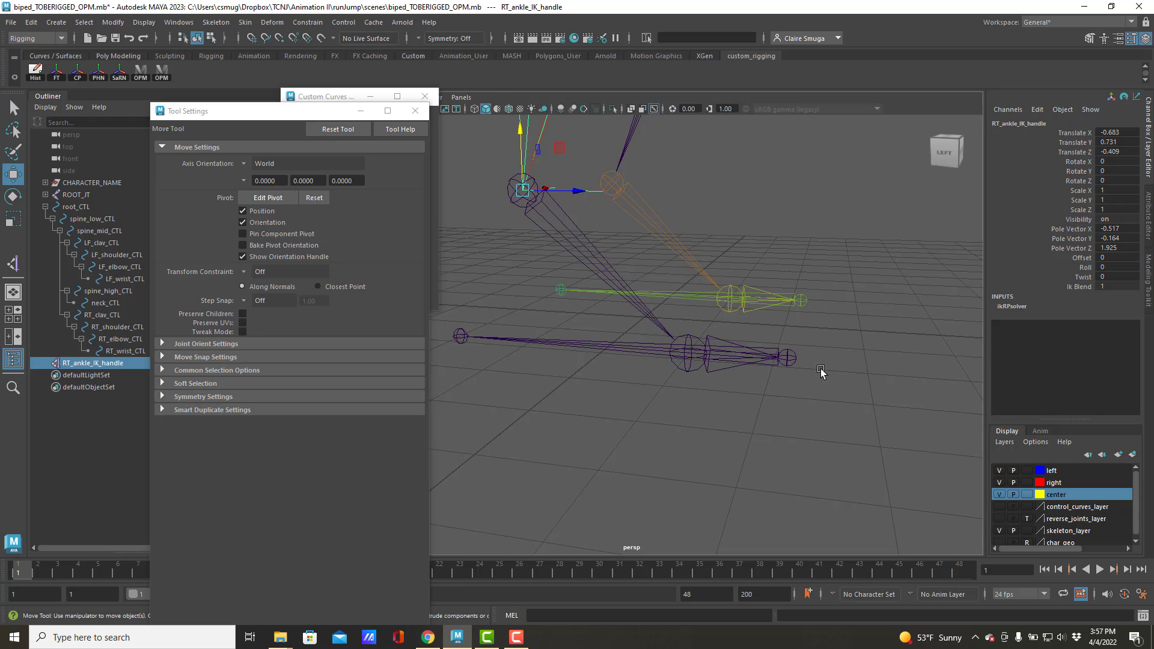
pyautogui.click(691, 340)
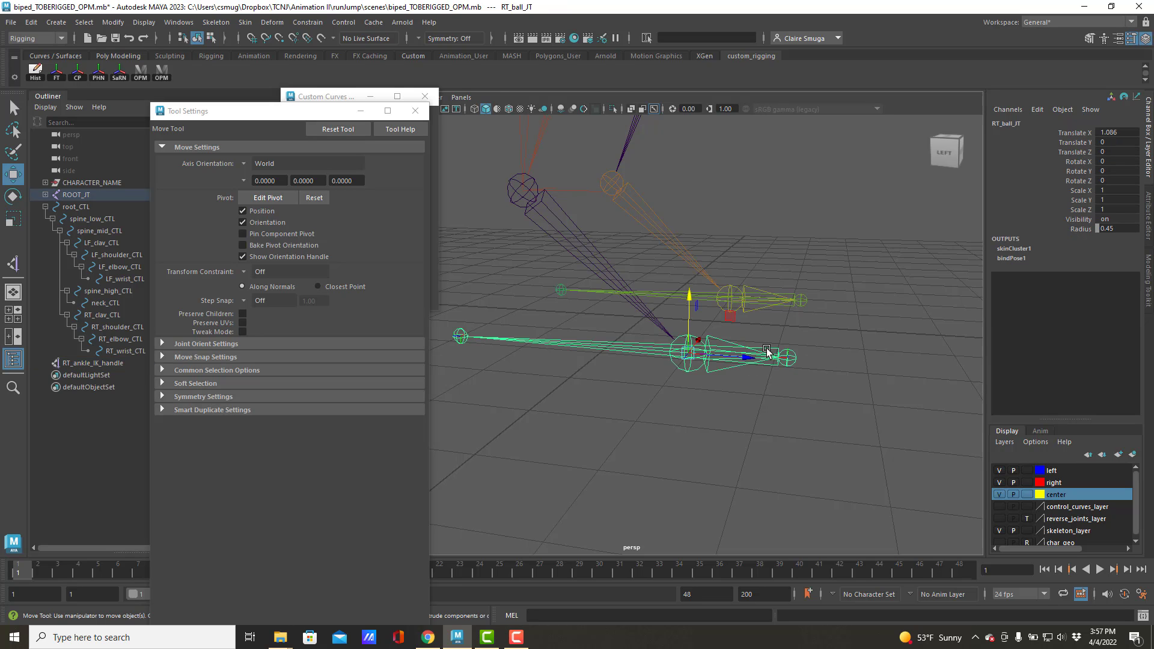
pyautogui.keyDown('alt'); pyautogui.moveTo(692, 340); pyautogui.dragTo(481, 311, button='right'); pyautogui.keyUp('alt')
pyautogui.keyDown('alt'); pyautogui.moveTo(637, 319); pyautogui.dragTo(640, 381, button='middle'); pyautogui.keyUp('alt')
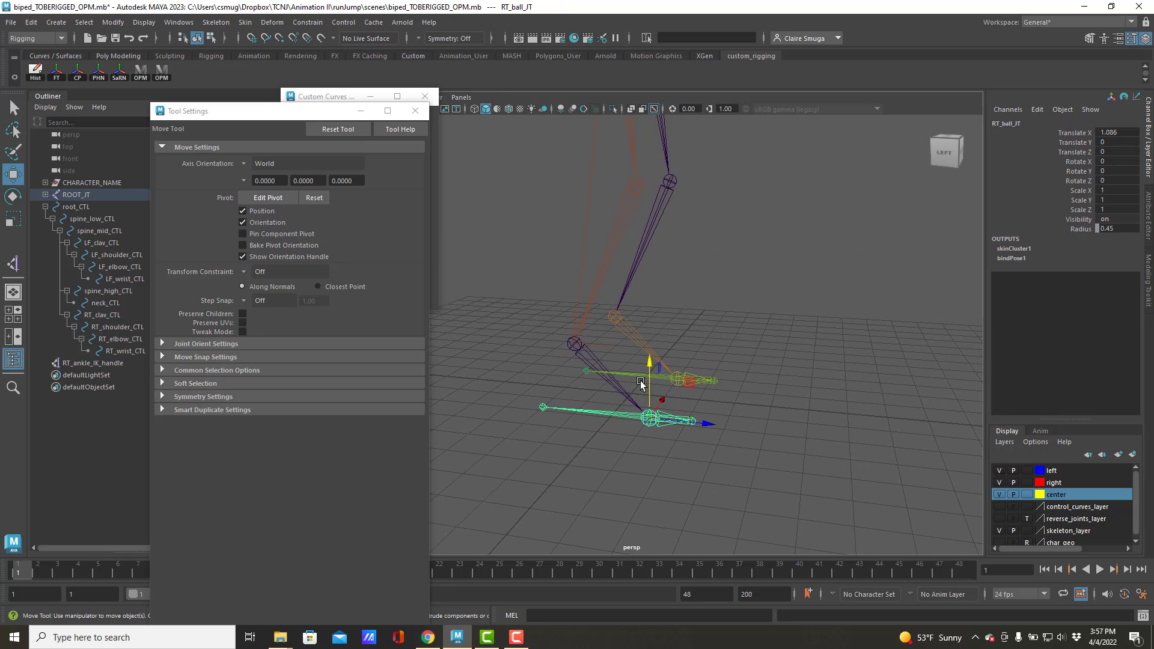
pyautogui.press('e')
pyautogui.moveTo(683, 359); pyautogui.dragTo(729, 399)
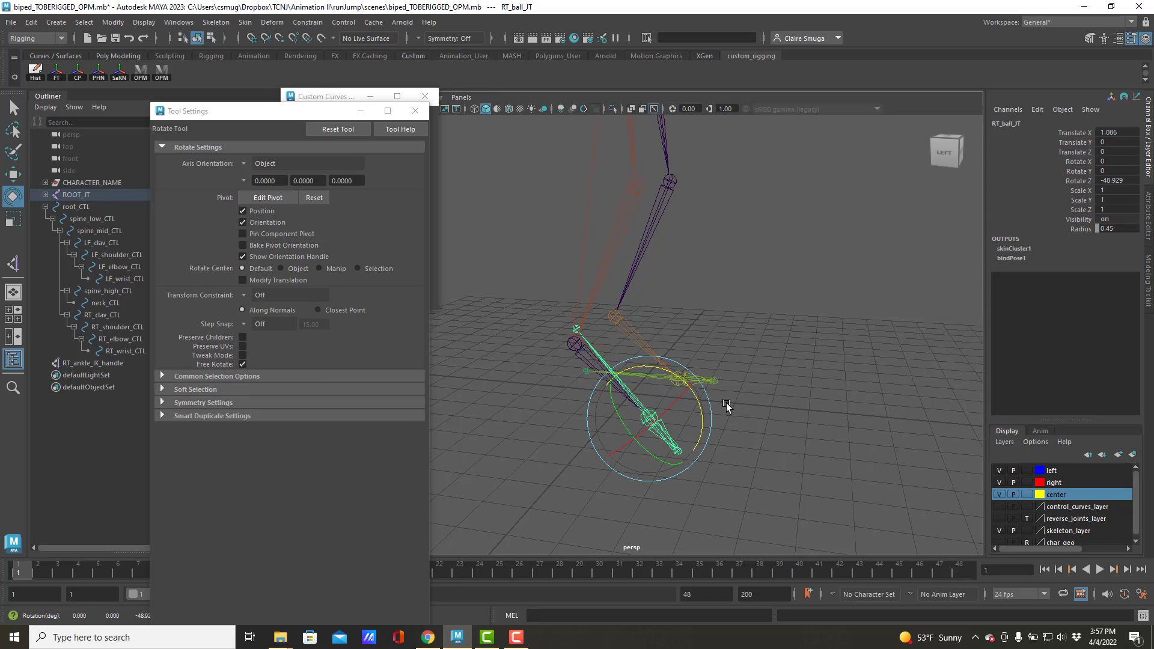
pyautogui.hotkey('ctrl', 'z')
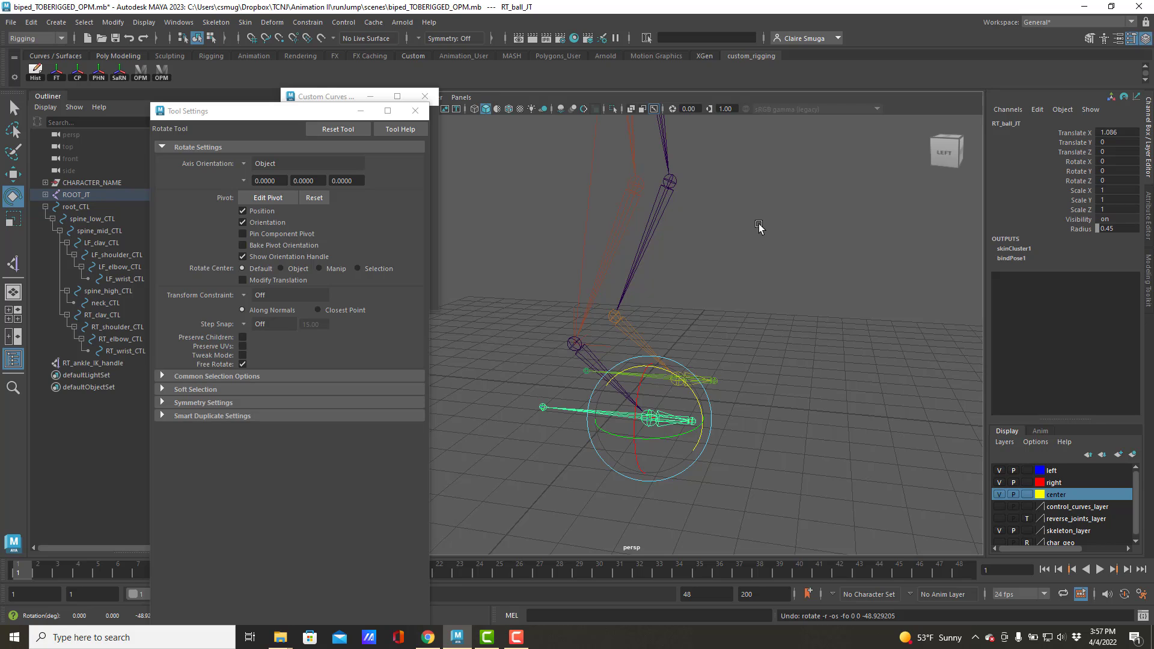
# - Create a rotate-plane IK handle from the right ankle joint to the right ball joint and name it RT_ball_IK_handle
pyautogui.click(785, 280)
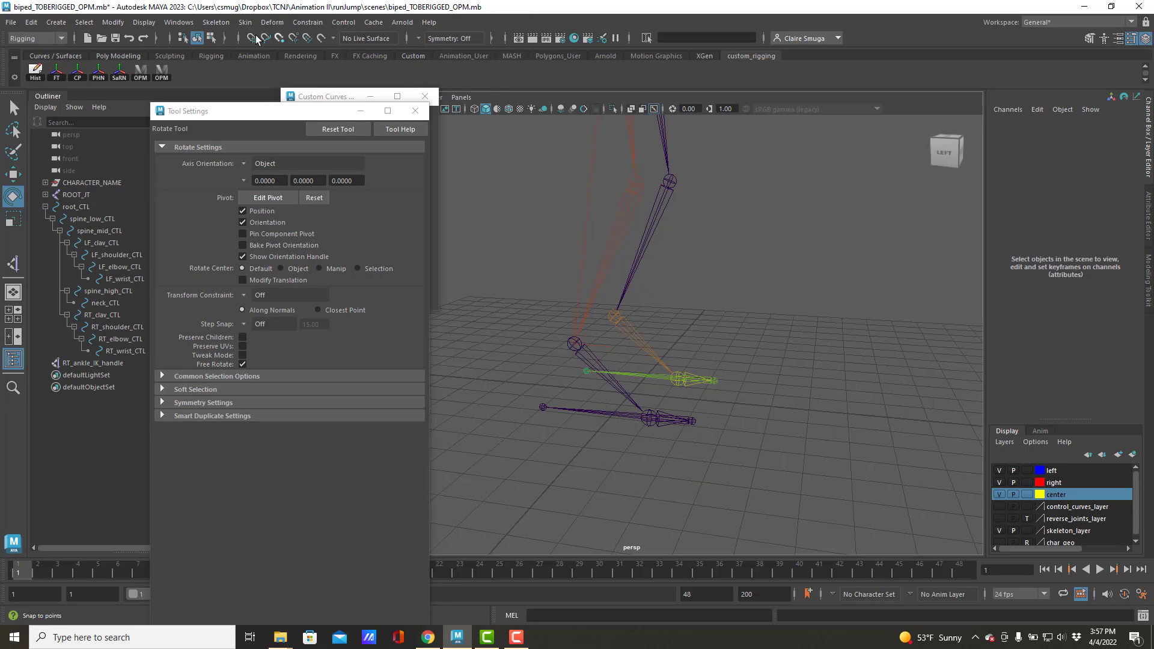
pyautogui.click(215, 22)
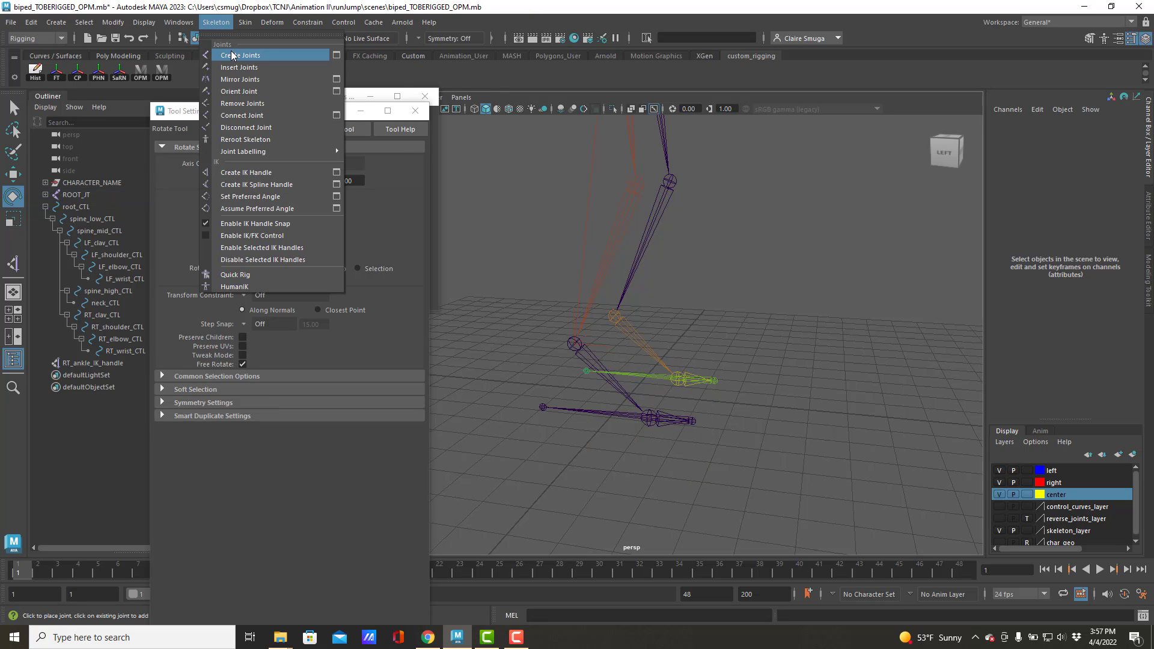
pyautogui.click(250, 171)
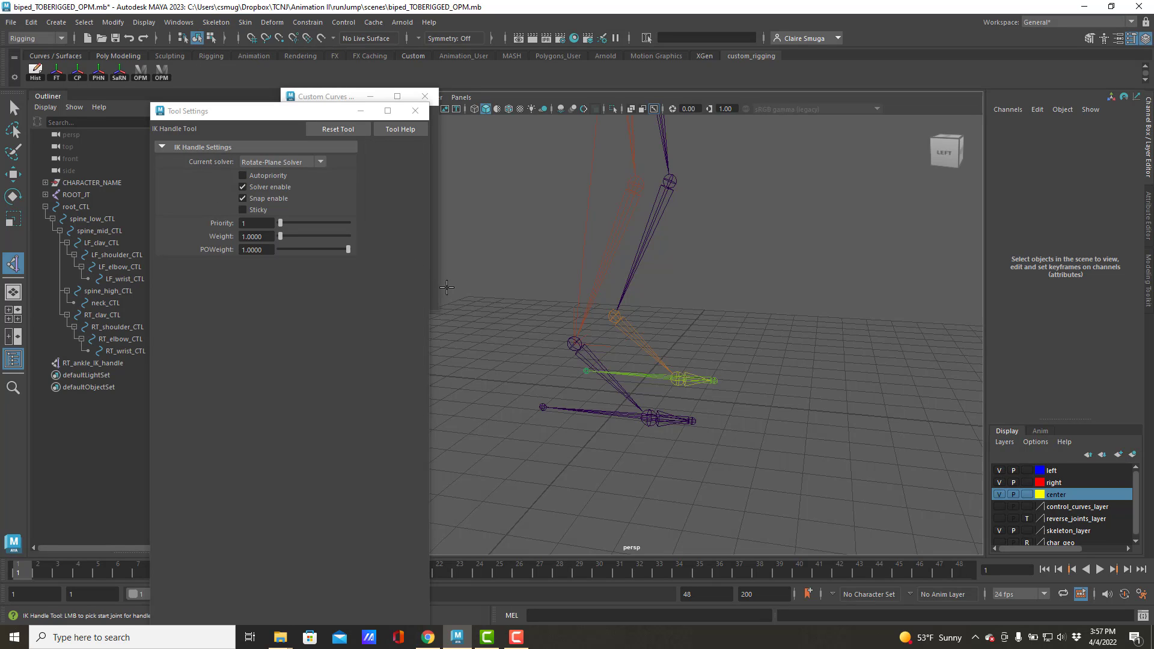
pyautogui.click(575, 344)
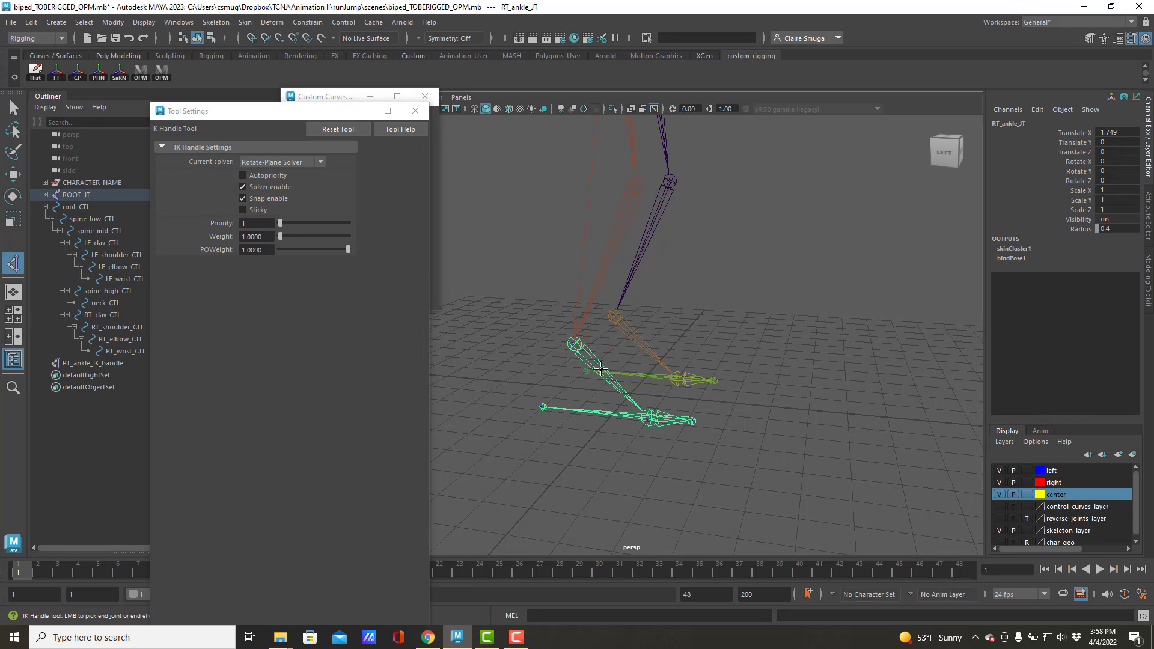
pyautogui.click(650, 417)
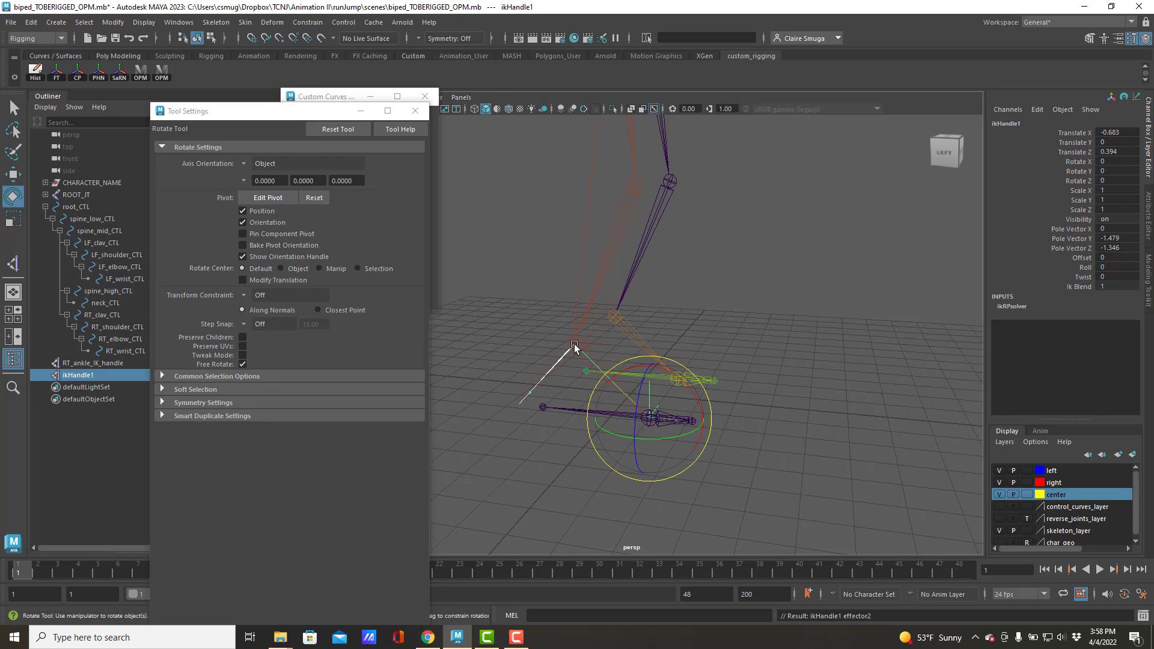
pyautogui.doubleClick(73, 376)
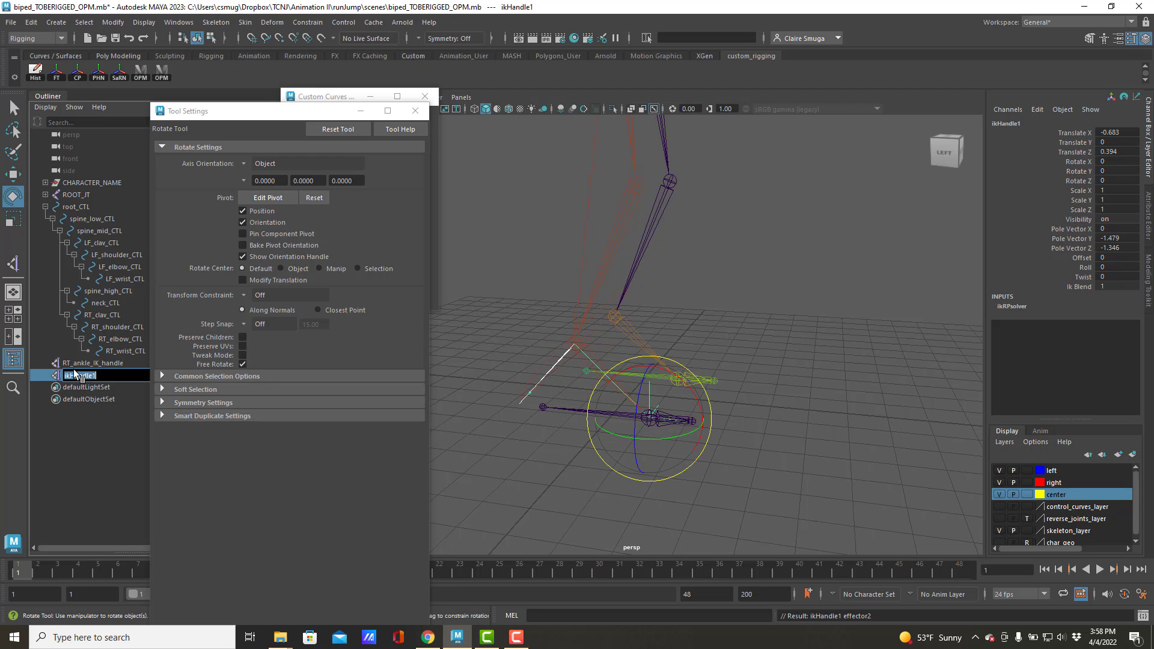
pyautogui.write('RT_ball_IK_handle')
pyautogui.press('Return')
pyautogui.click(806, 455)
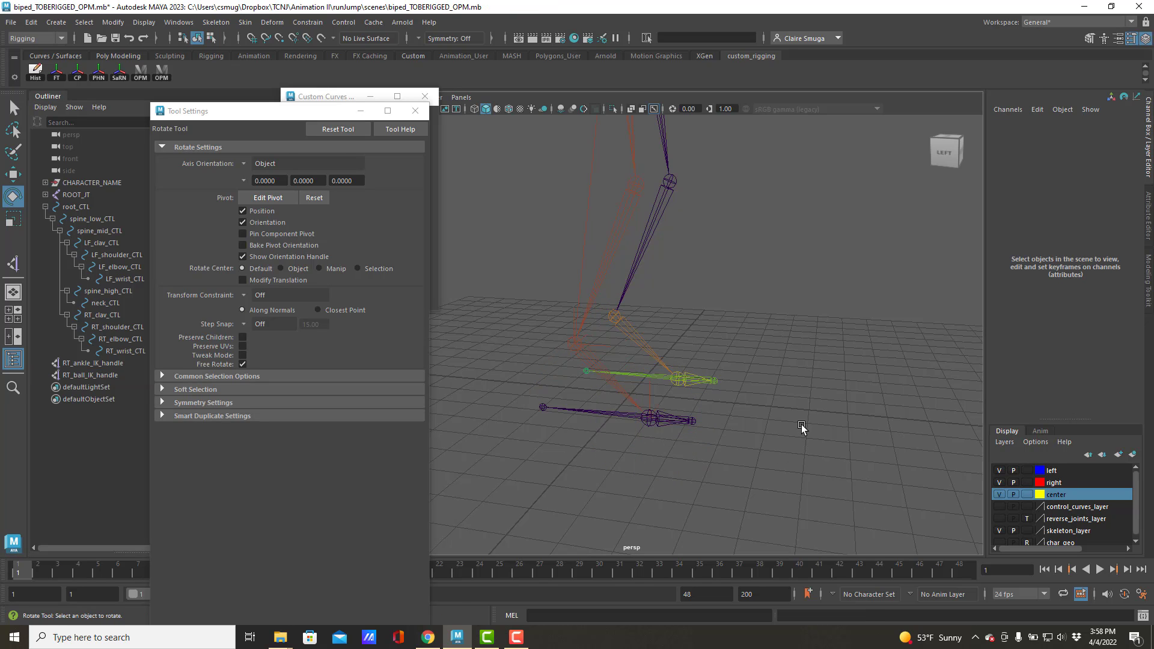
# - Create a rotate-plane IK handle from the right ball joint to the right toe joint and name it RT_toe_IK_handle
pyautogui.press('y')
pyautogui.click(649, 419)
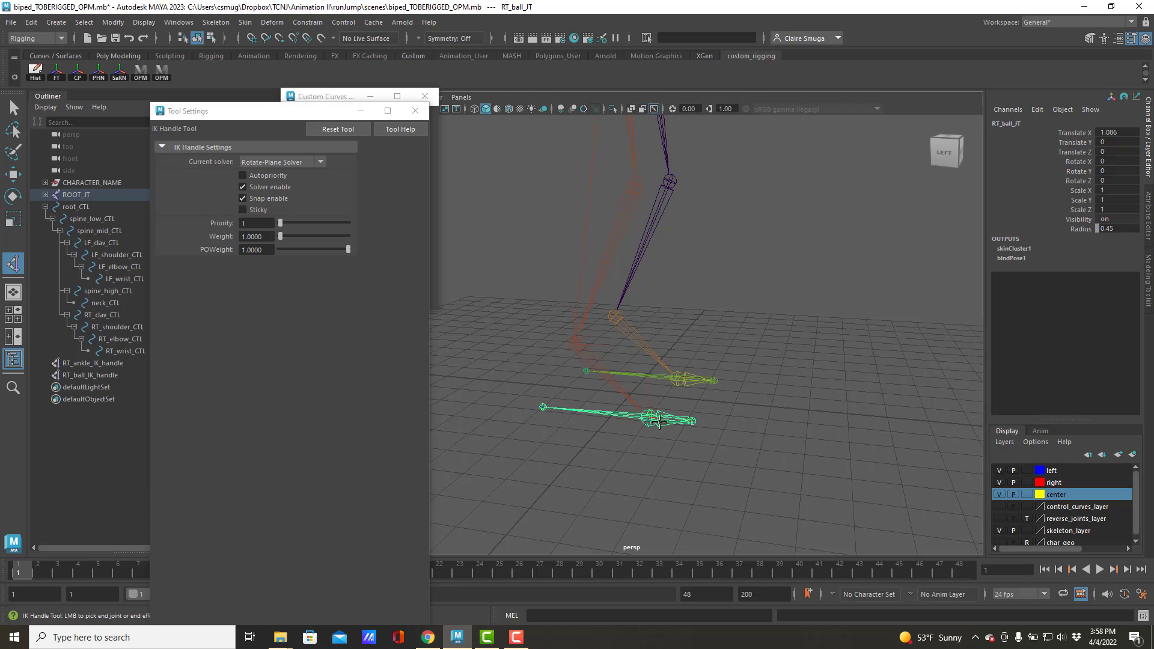
pyautogui.click(694, 421)
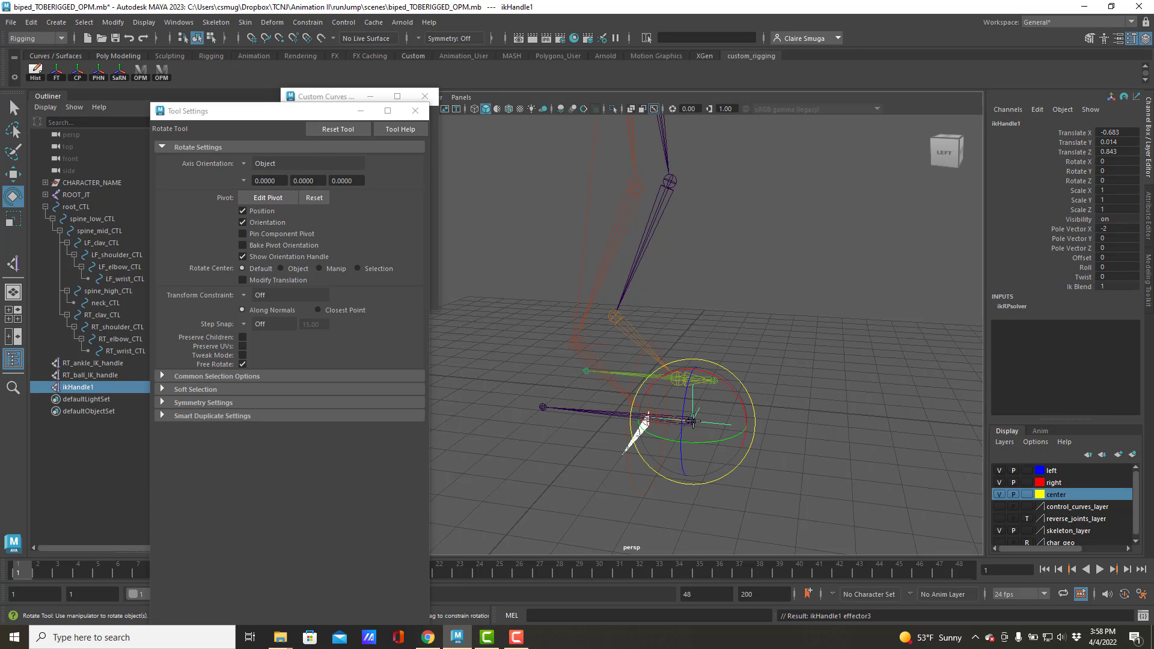
pyautogui.doubleClick(69, 389)
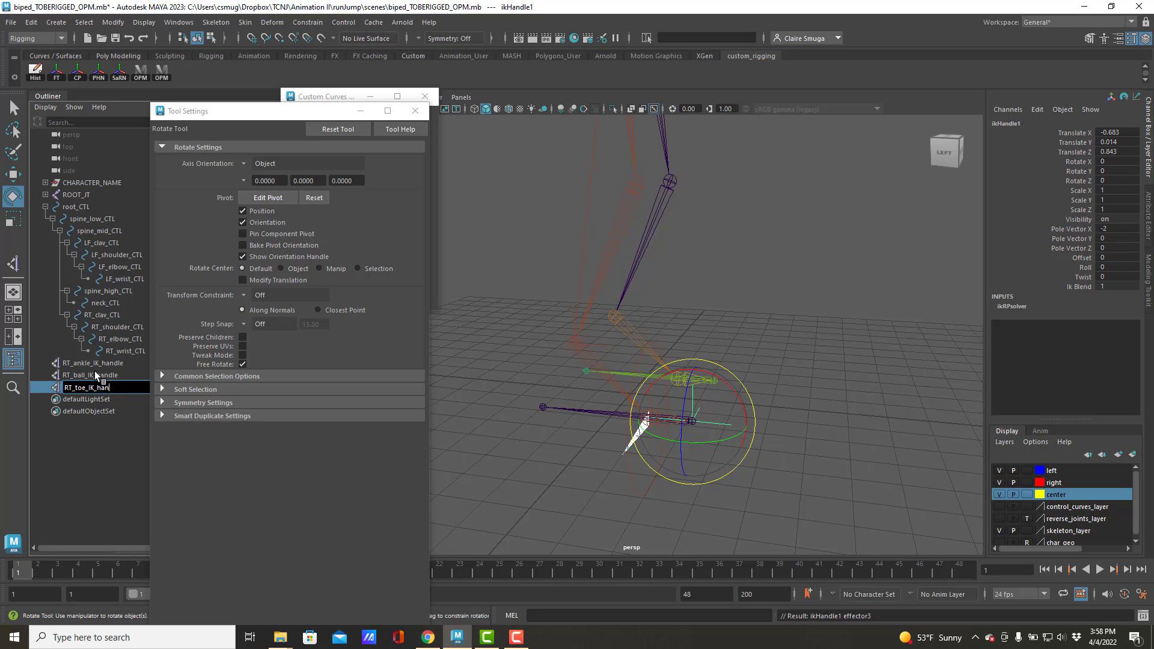
pyautogui.write('RT_toe_IK_handle')
pyautogui.press('Return')
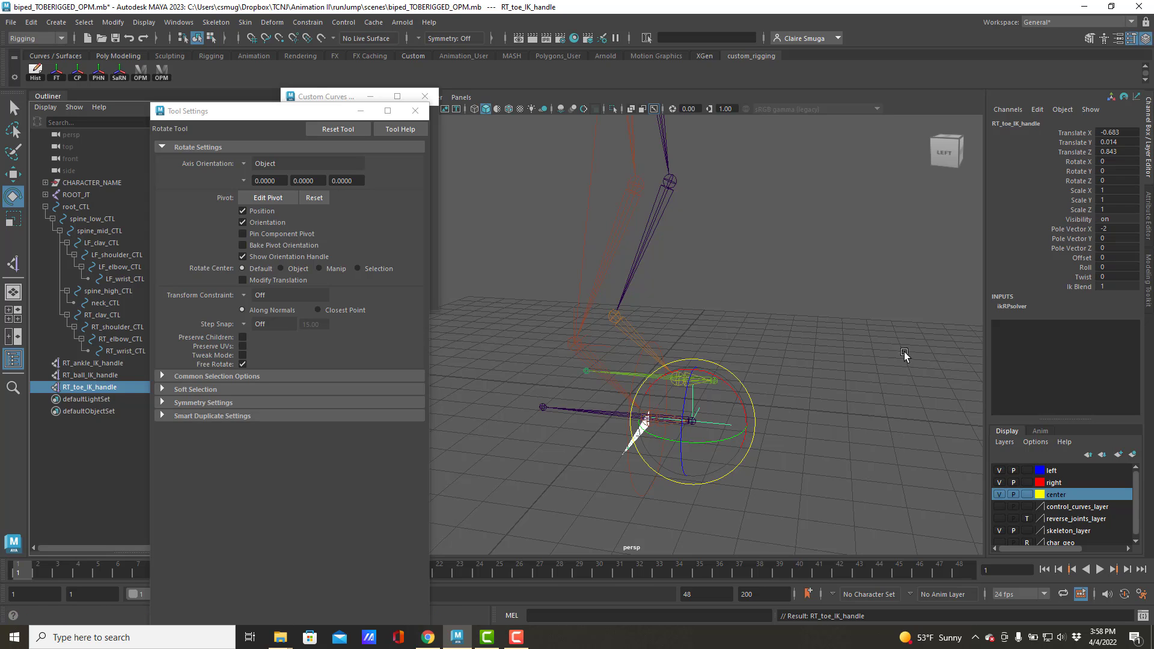
pyautogui.click(853, 328)
# - Create a rotate-plane IK handle from the left hip joint to the left ankle joint and name it LF_ankle_IK_handle
pyautogui.keyDown('alt'); pyautogui.moveTo(861, 341); pyautogui.dragTo(774, 377); pyautogui.keyUp('alt')
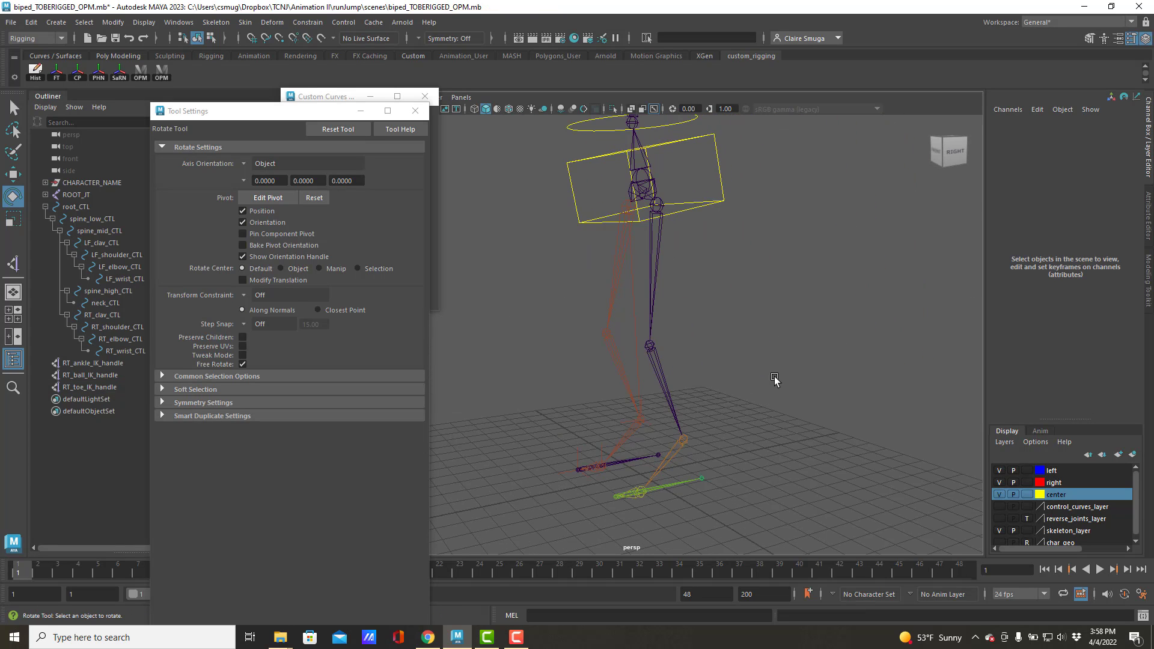
pyautogui.press('y')
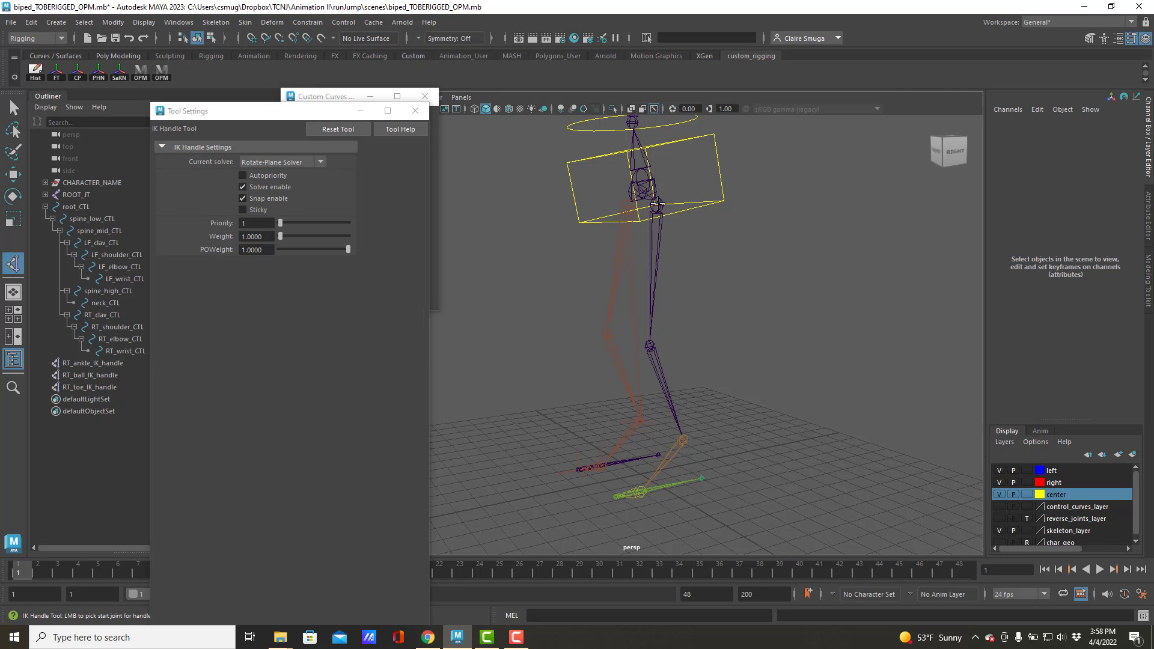
pyautogui.click(657, 206)
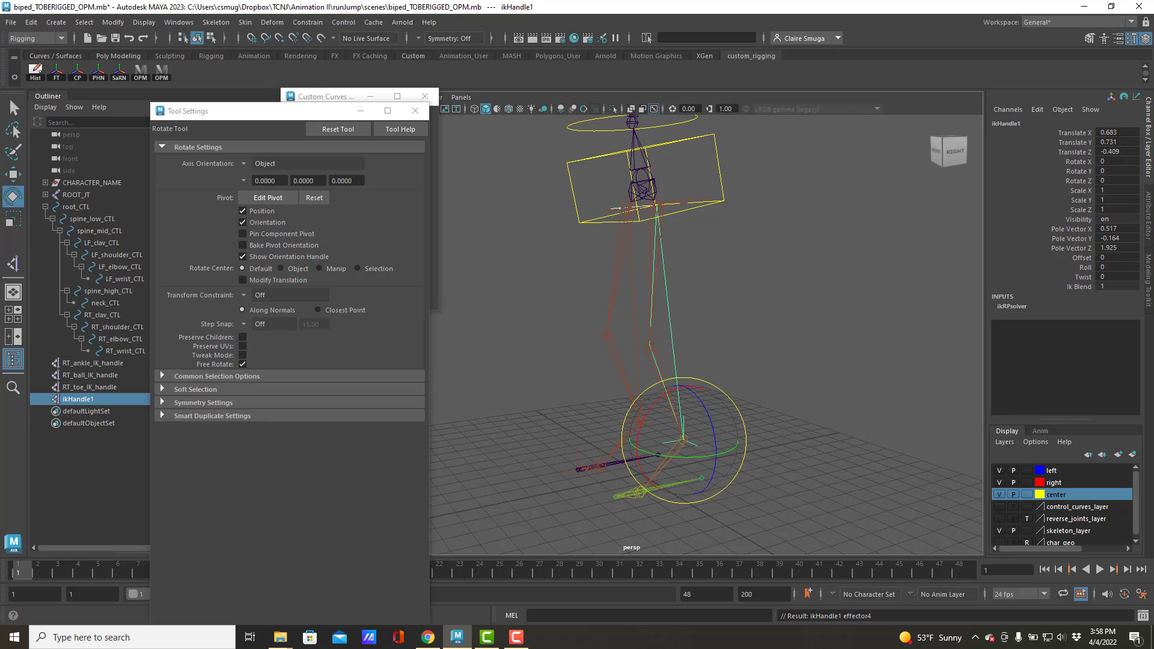
pyautogui.doubleClick(67, 399)
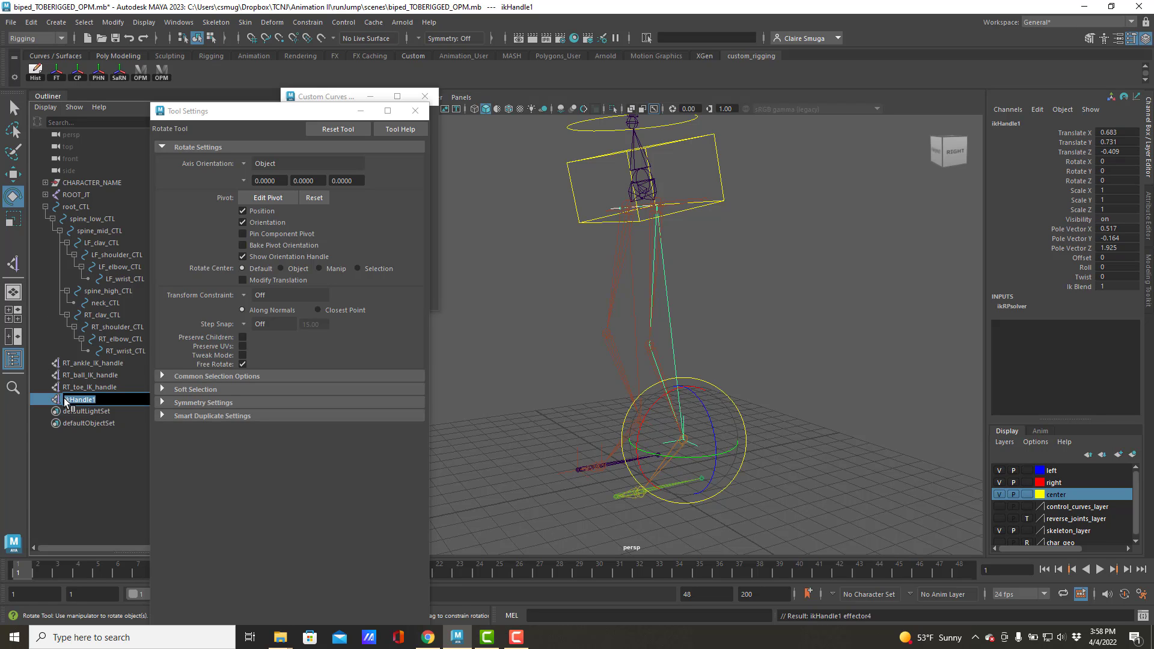
pyautogui.write('LF_ankle_IK_handle')
pyautogui.press('Return')
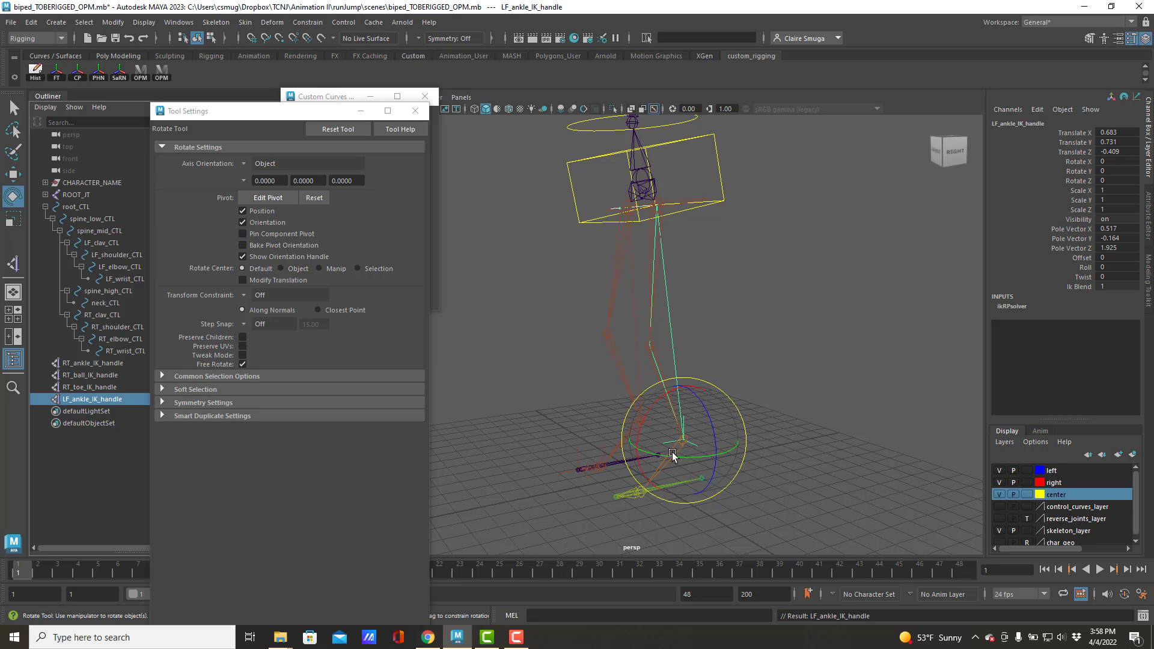
pyautogui.click(800, 425)
# - Create a rotate-plane IK handle from the left ankle joint to the left ball joint and name it LF_ball_IK_handle
pyautogui.press('y')
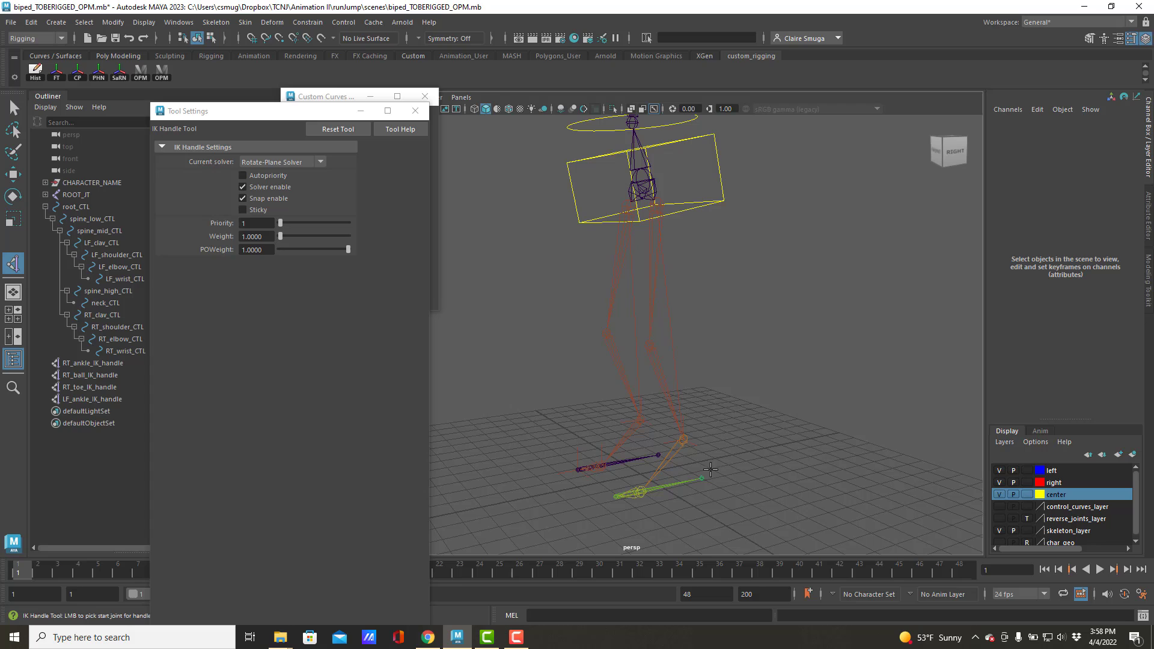
pyautogui.click(684, 440)
pyautogui.click(641, 493)
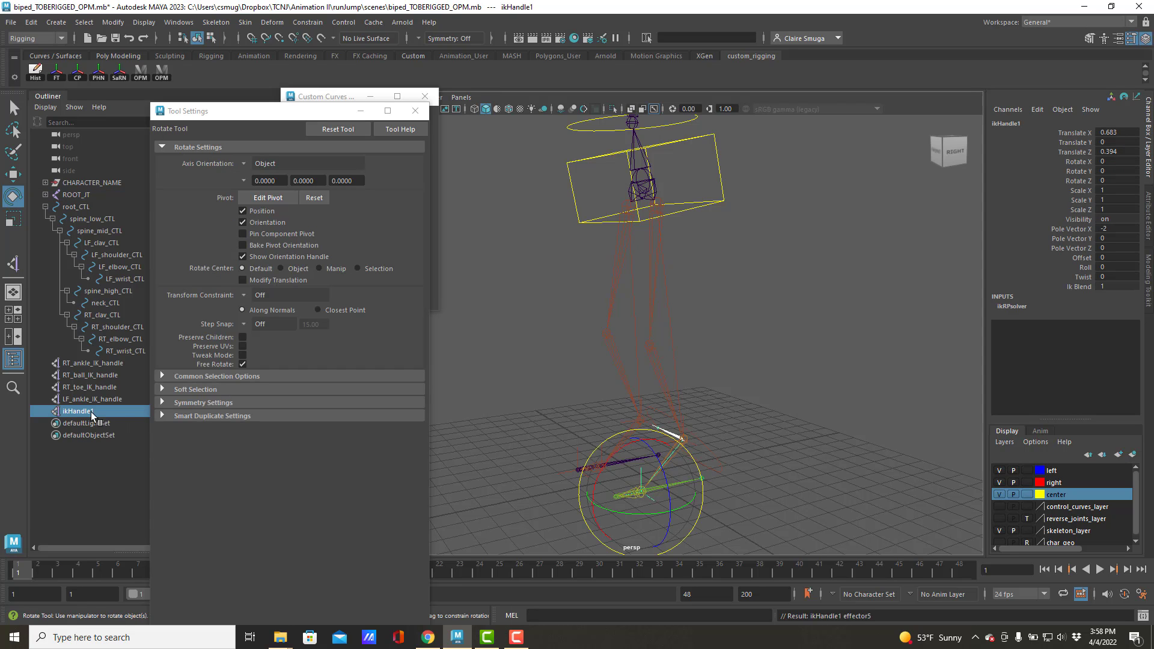
pyautogui.doubleClick(75, 411)
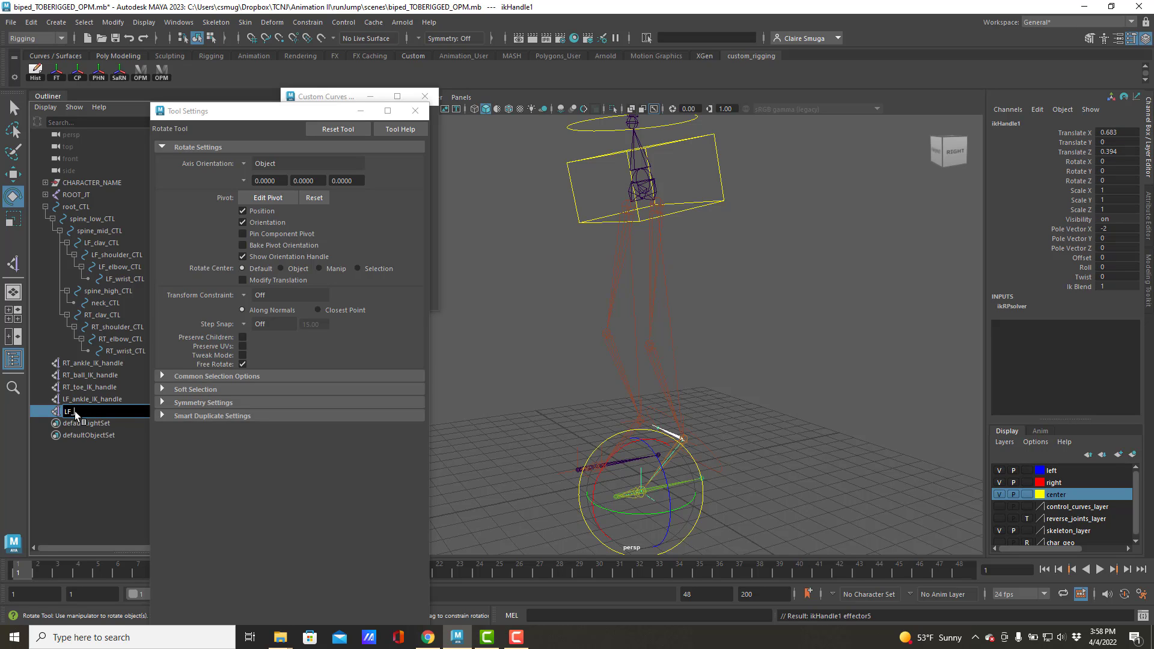
pyautogui.write('LF_ball_IK_handle')
pyautogui.press('Return')
pyautogui.click(811, 494)
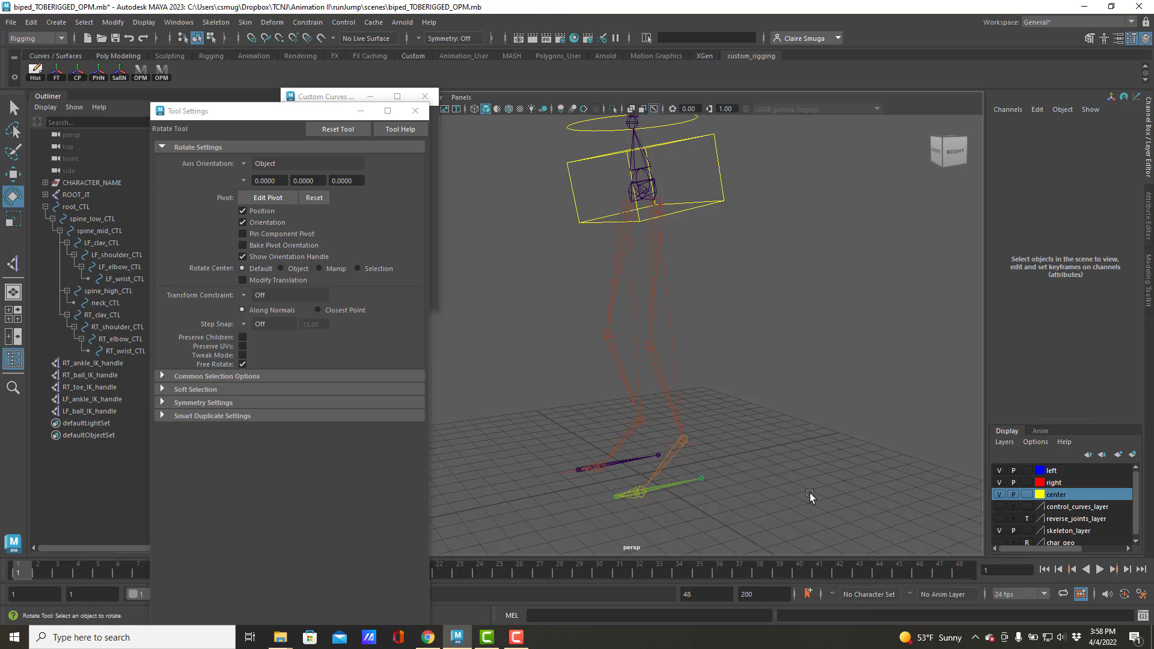
# - Create a rotate-plane IK handle from the left ball joint to the left toe joint and name it LF_toe_IK_handle
pyautogui.press('y')
pyautogui.click(639, 493)
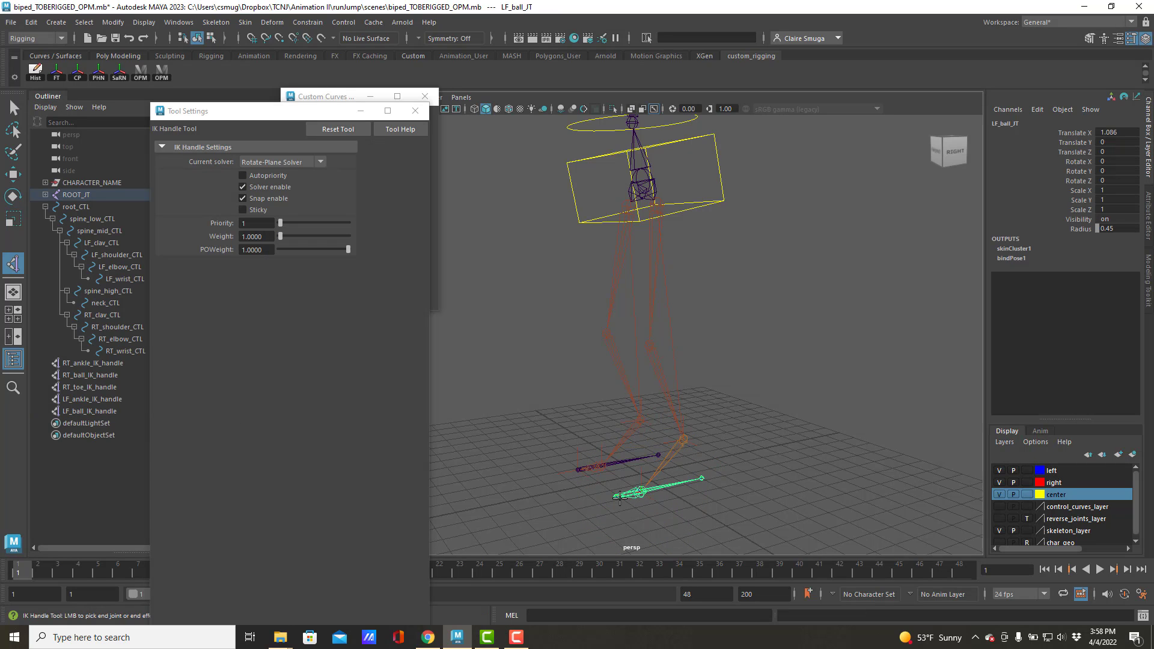
pyautogui.click(617, 496)
pyautogui.press('e')
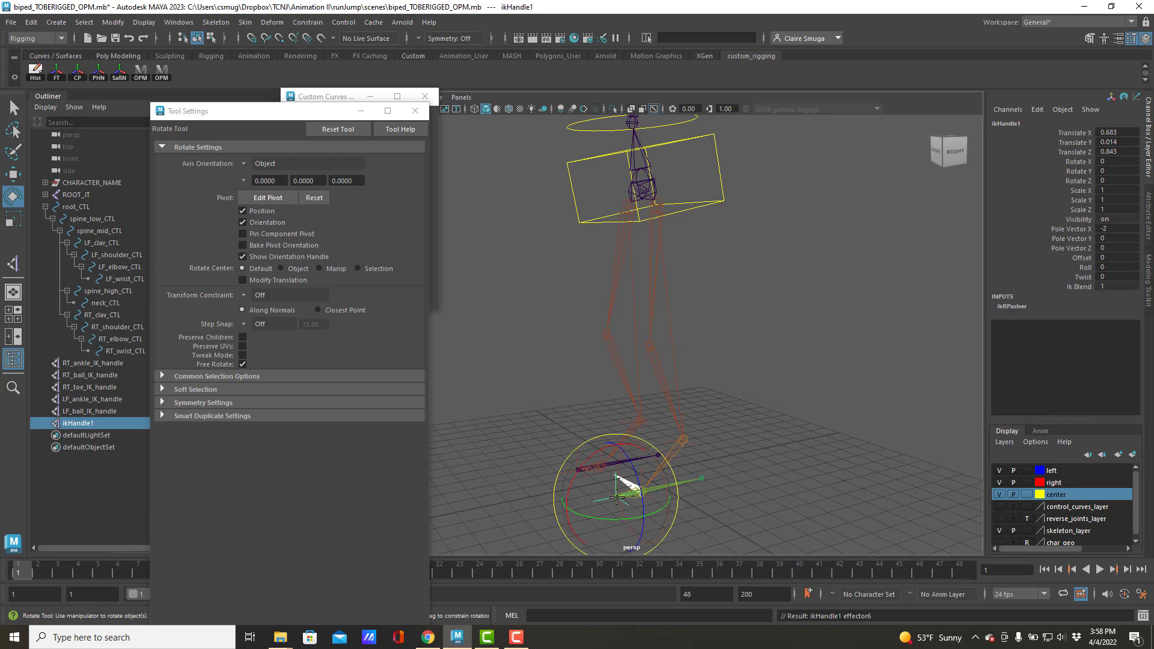
pyautogui.doubleClick(87, 423)
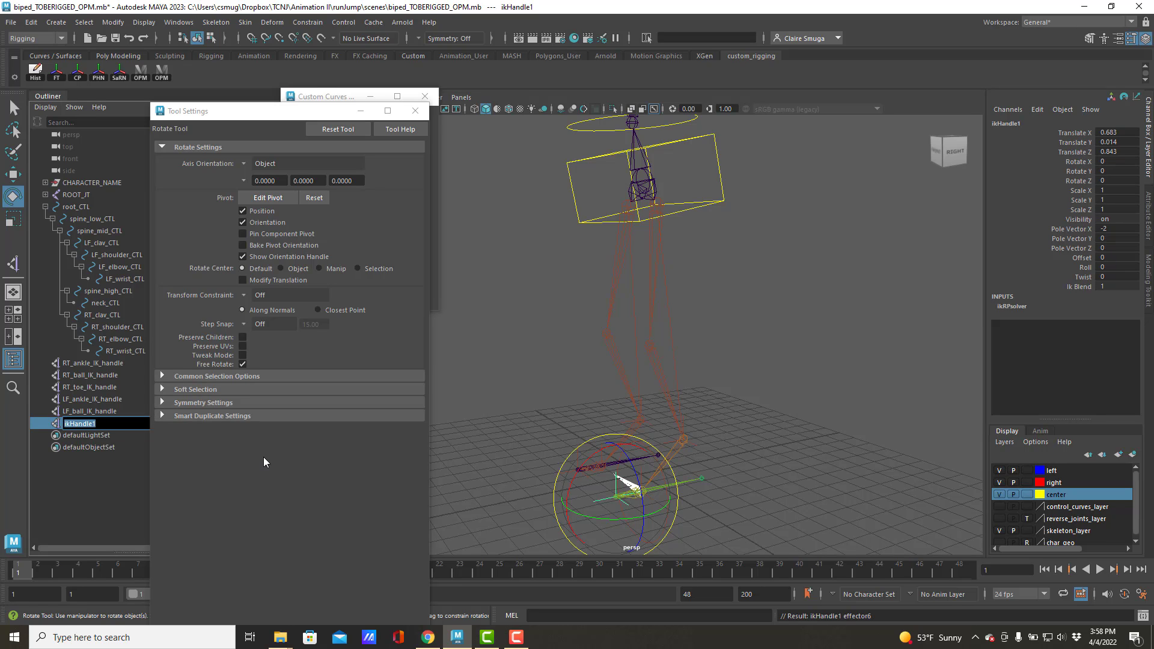
pyautogui.press('BackSpace')
pyautogui.write('LF_toe_IK_handle')
pyautogui.press('Return')
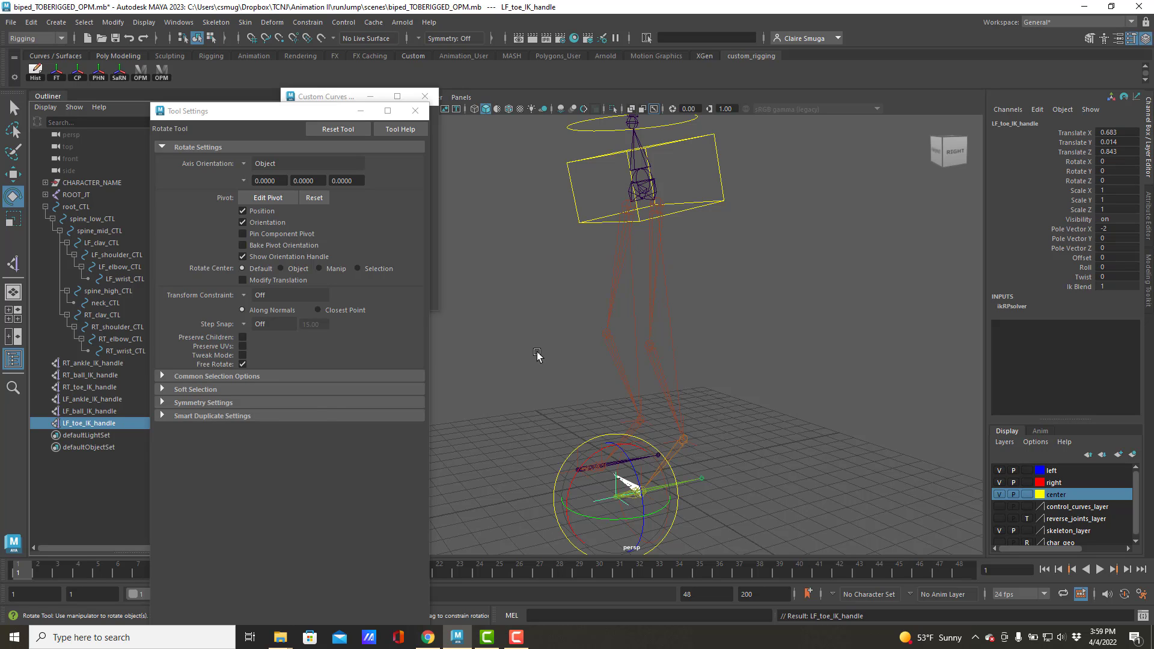
# - Try lowering root_CTL about 2.67 units in Y to test the leg IK, and undo the move
pyautogui.click(704, 209)
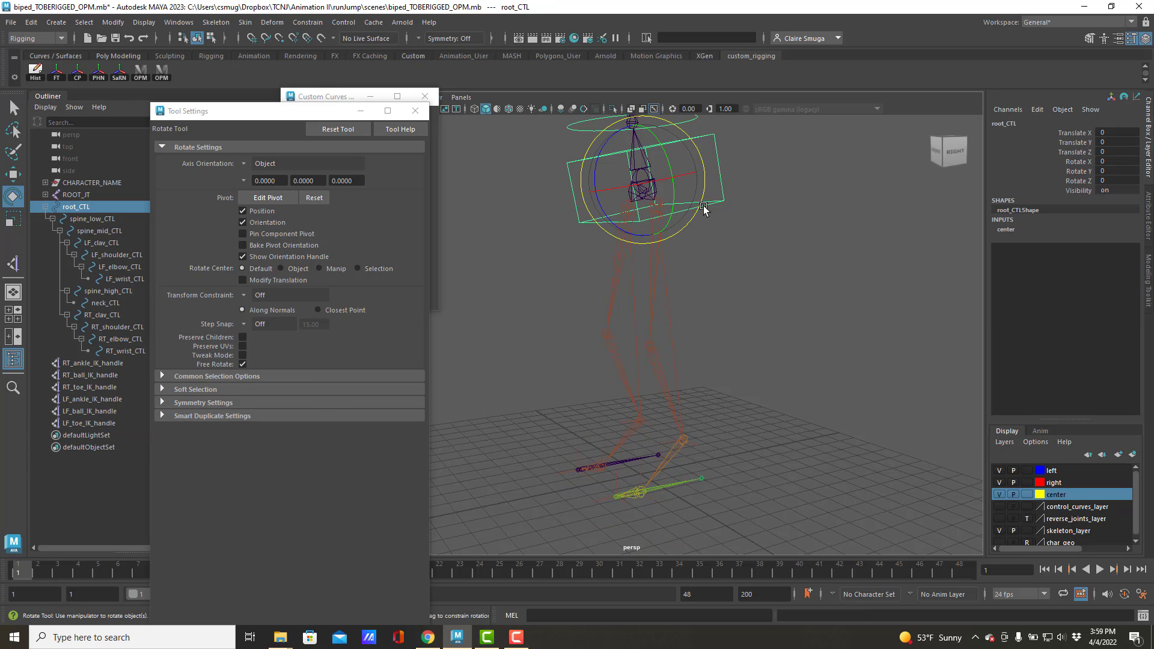
pyautogui.scroll(-5, 655, 327)
pyautogui.keyDown('alt'); pyautogui.moveTo(488, 312); pyautogui.dragTo(523, 314); pyautogui.keyUp('alt')
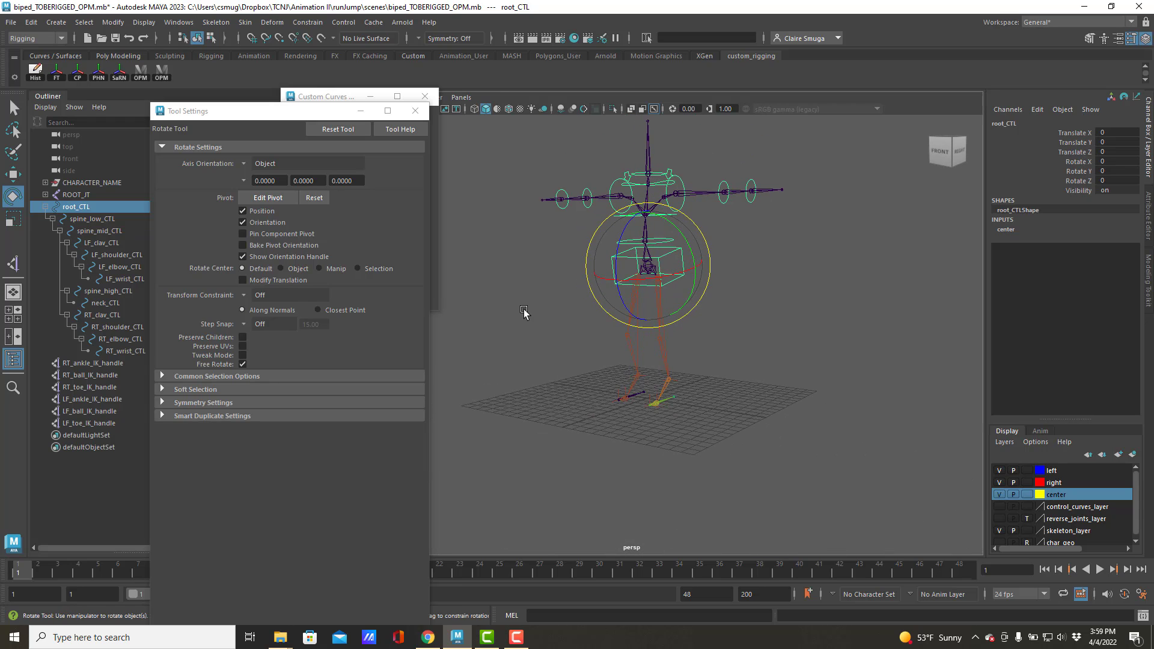
pyautogui.press('w')
pyautogui.moveTo(649, 208); pyautogui.dragTo(633, 284)
pyautogui.hotkey('ctrl', 'z')
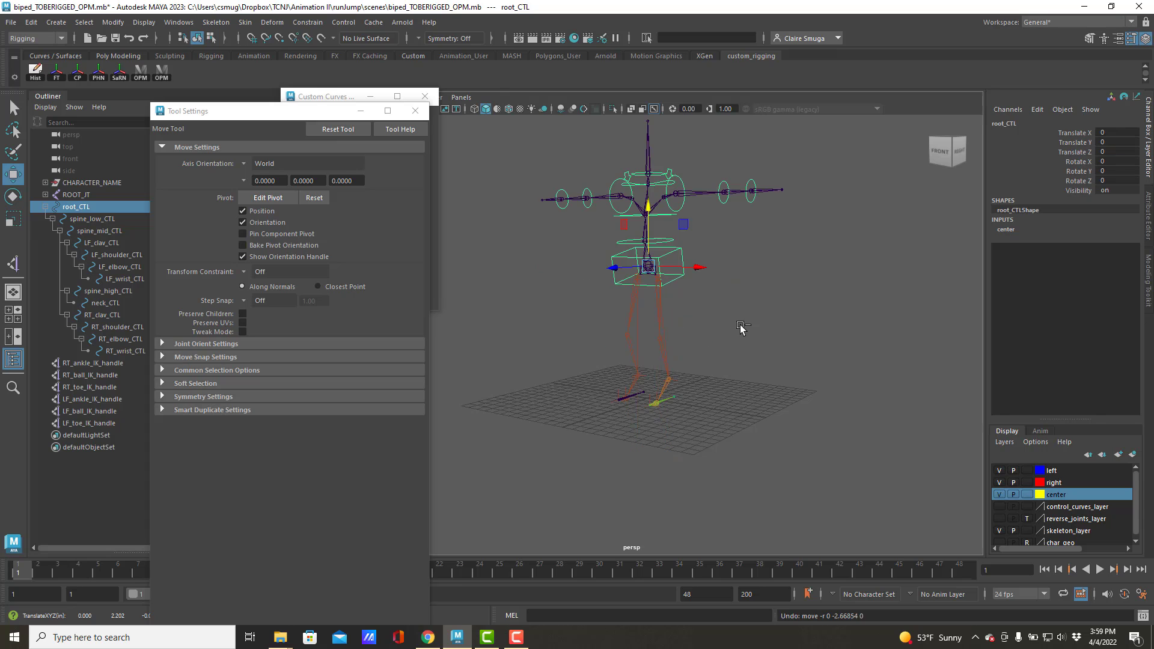
pyautogui.click(734, 347)
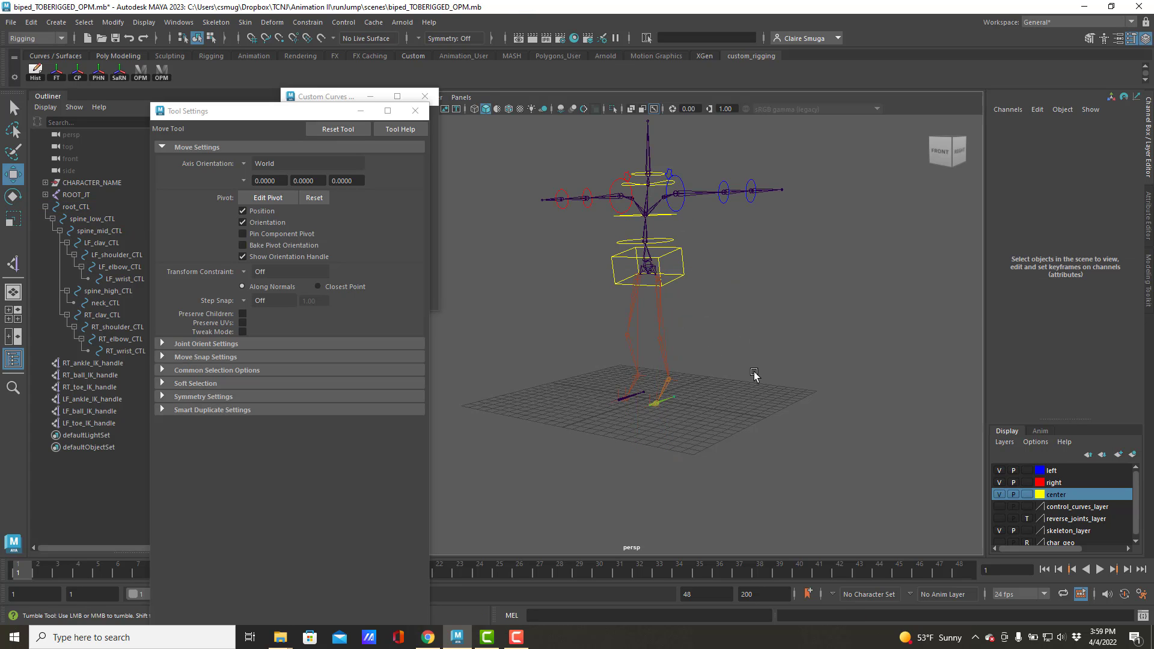
# - Examine the right leg's ankle and ball IK handles and the RT_hip_JT joint chain by selecting each in turn
pyautogui.keyDown('alt'); pyautogui.moveTo(773, 375); pyautogui.dragTo(626, 374); pyautogui.keyUp('alt')
pyautogui.keyDown('alt'); pyautogui.moveTo(655, 372); pyautogui.dragTo(690, 427, button='right'); pyautogui.keyUp('alt')
pyautogui.keyDown('alt'); pyautogui.moveTo(655, 425); pyautogui.dragTo(801, 404); pyautogui.keyUp('alt')
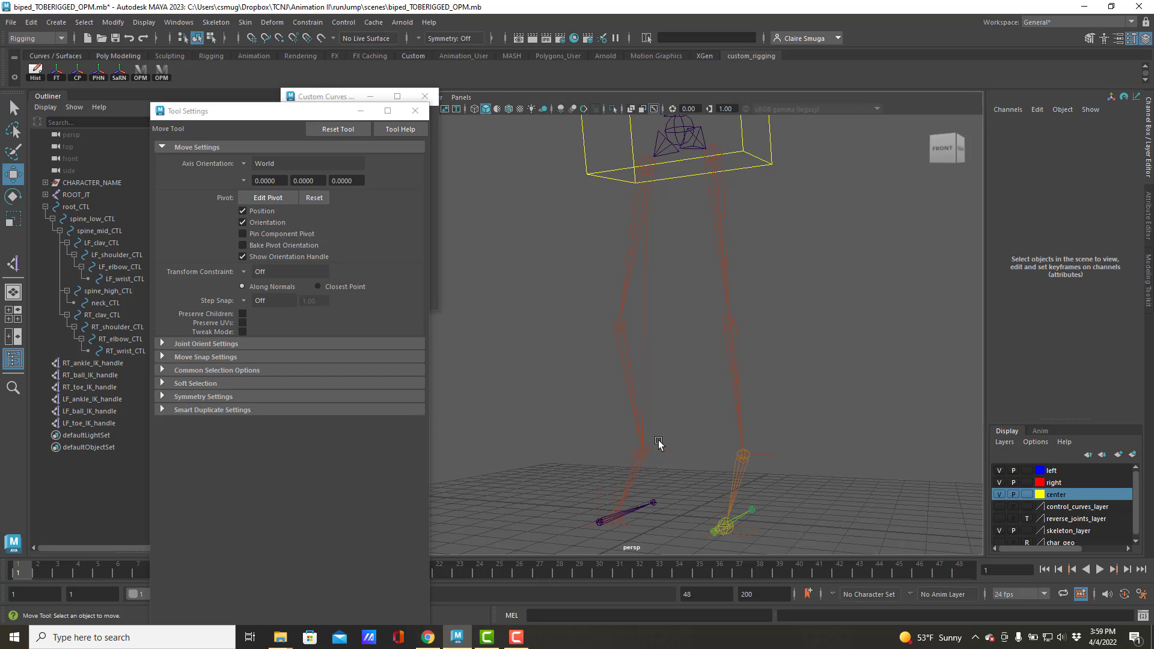
pyautogui.moveTo(652, 433); pyautogui.dragTo(674, 471)
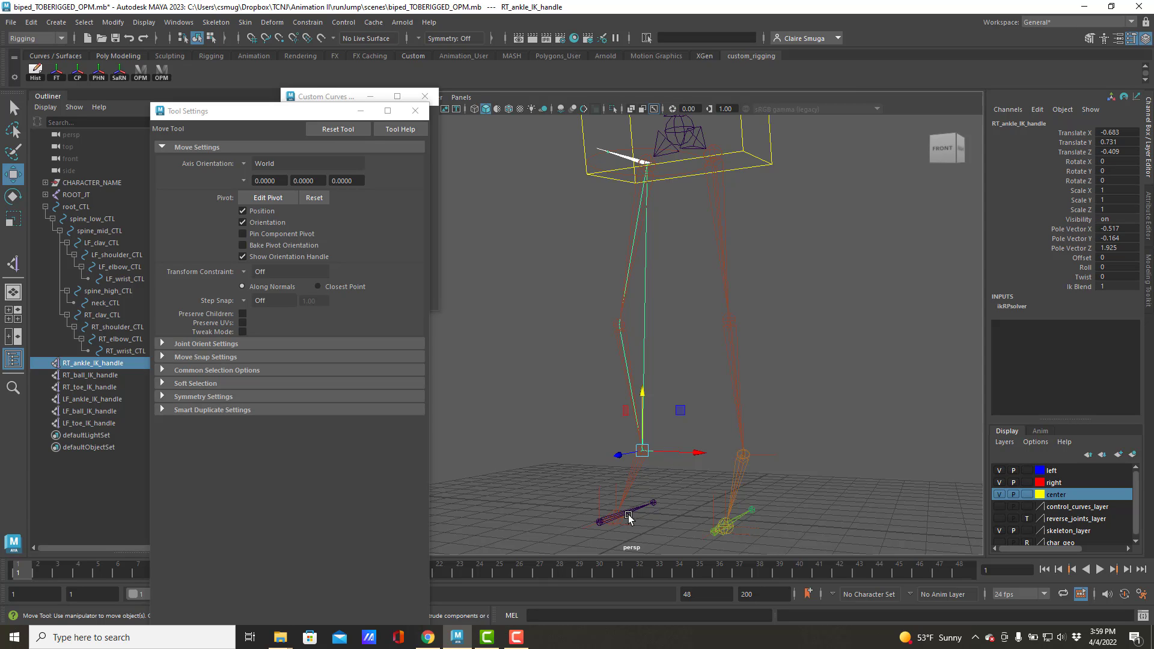
pyautogui.click(116, 376)
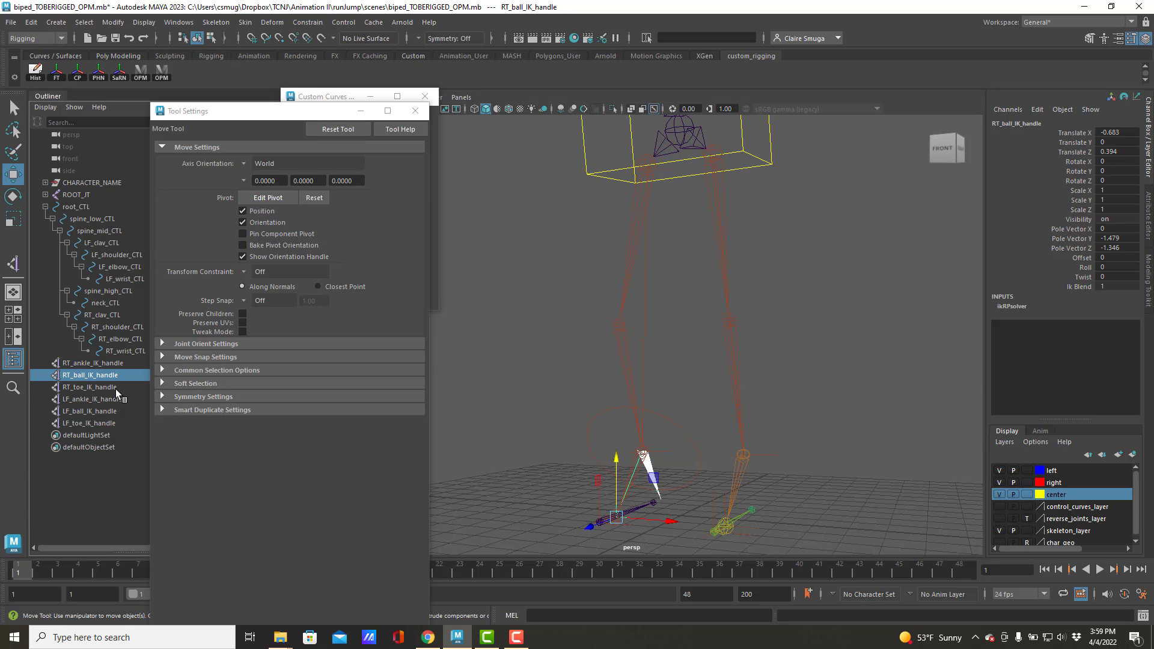
pyautogui.click(643, 169)
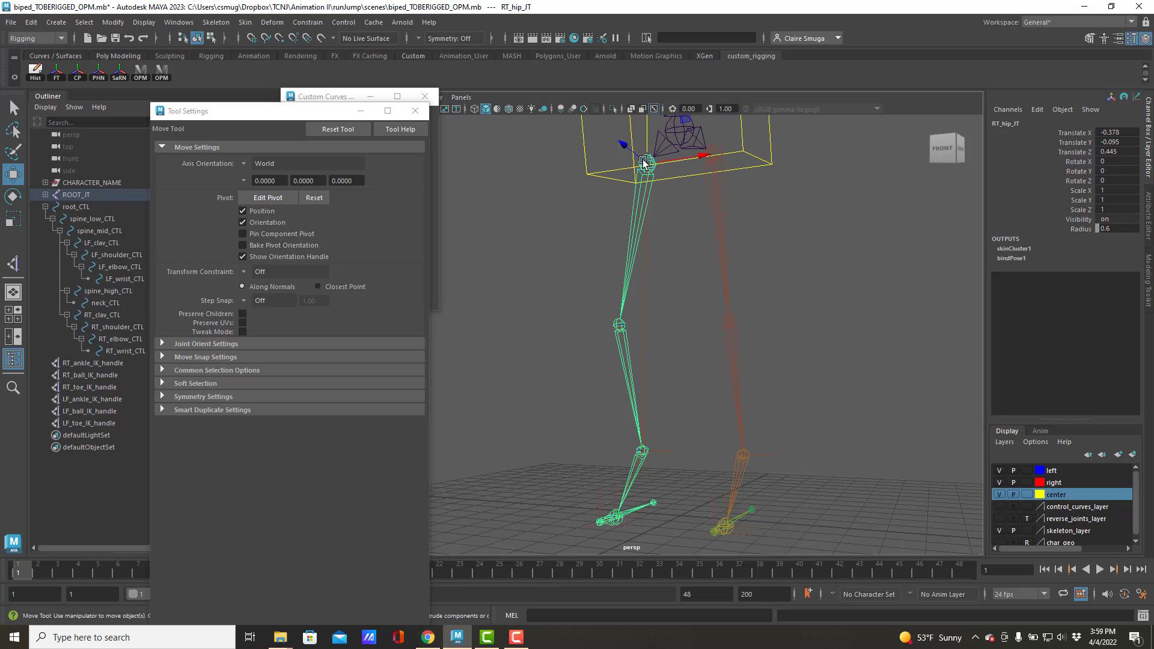
pyautogui.click(642, 451)
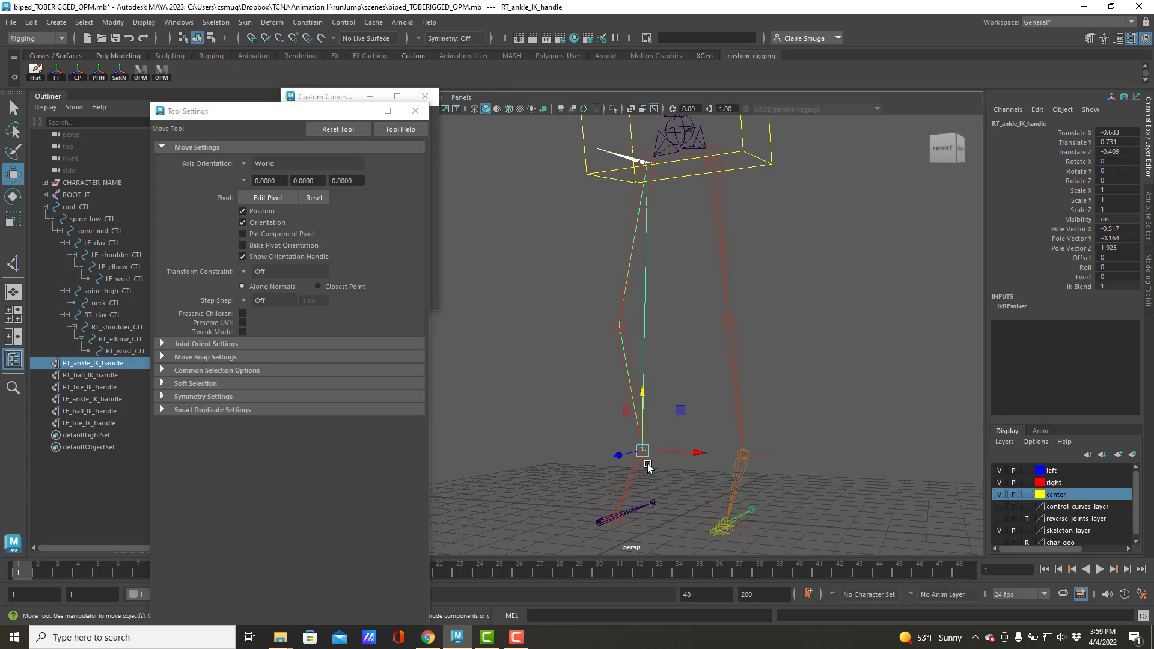
pyautogui.click(611, 504)
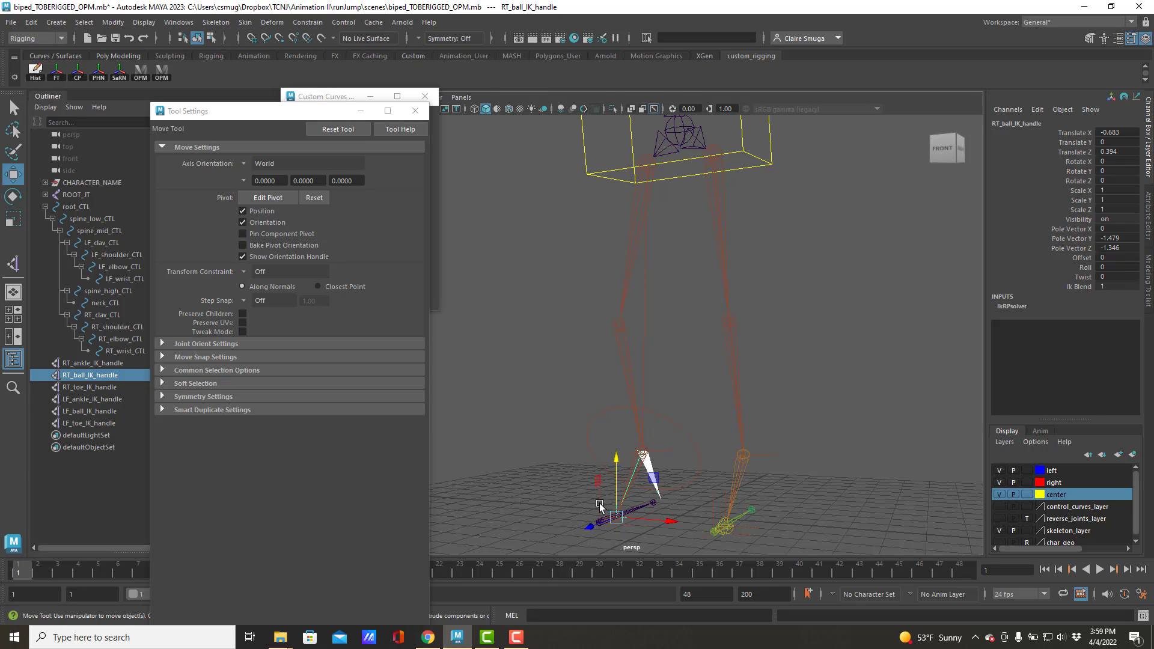
pyautogui.click(600, 506)
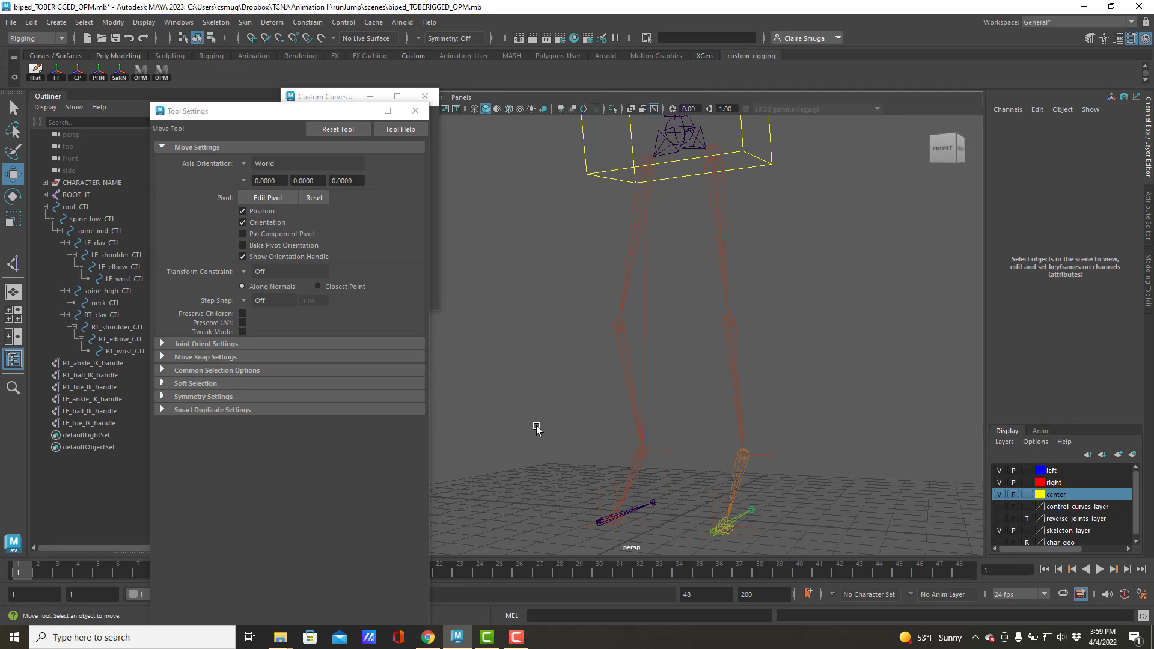